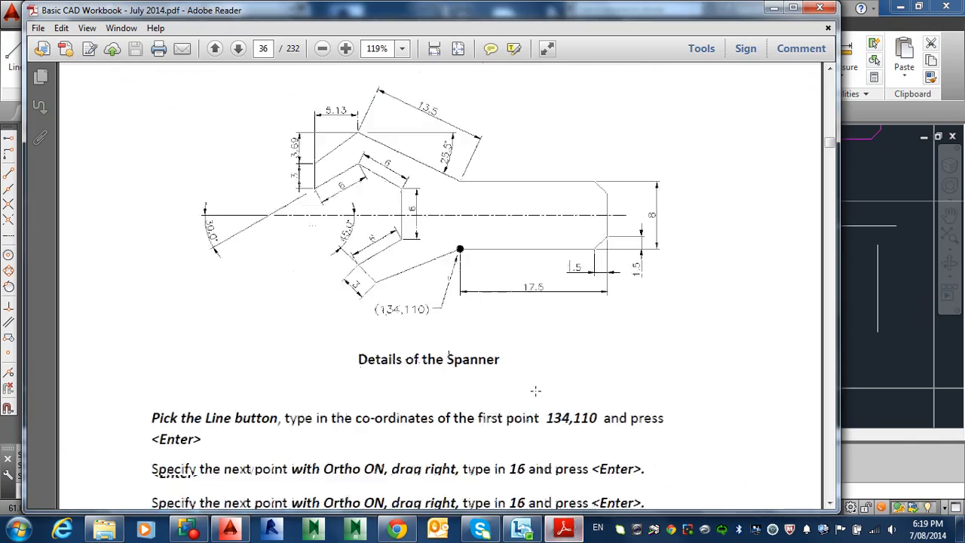
Browse the CAD workbook PDF from the spanner details to the layer list illustration on page 39.
{"action": "scroll", "coordinate": [482, 377], "scroll_direction": "down", "scroll_amount": 15}
{"action": "scroll", "coordinate": [448, 303], "scroll_direction": "down", "scroll_amount": 20}
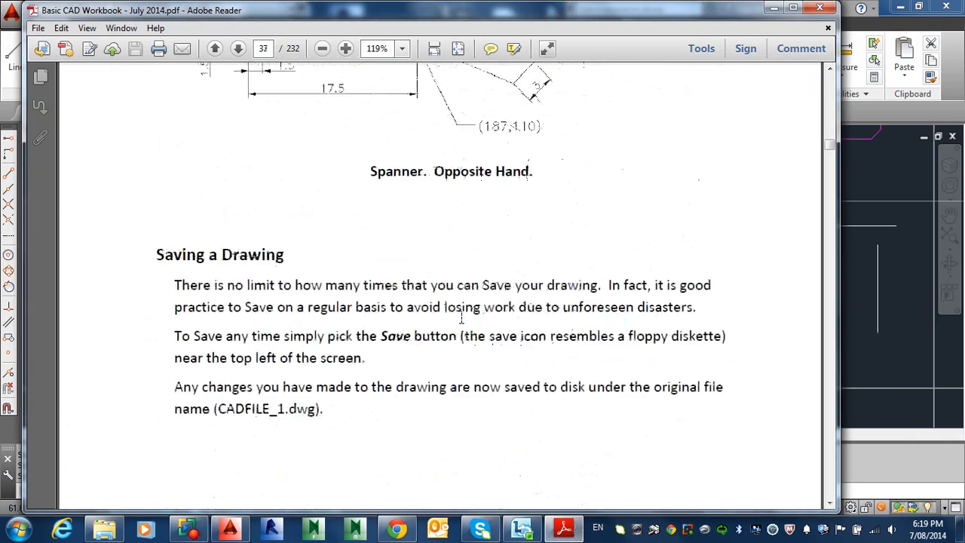
{"action": "scroll", "coordinate": [449, 302], "scroll_direction": "down", "scroll_amount": 20}
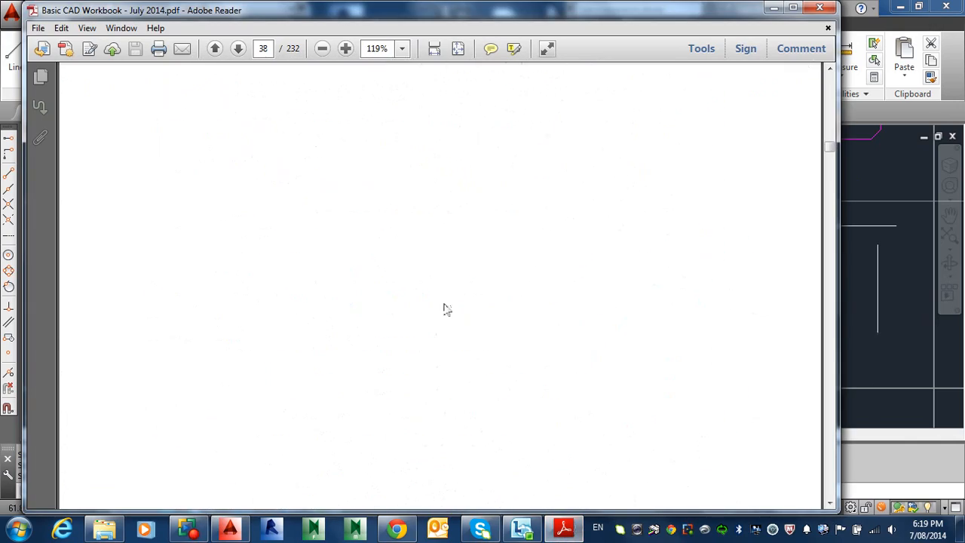
{"action": "scroll", "coordinate": [449, 303], "scroll_direction": "down", "scroll_amount": 5}
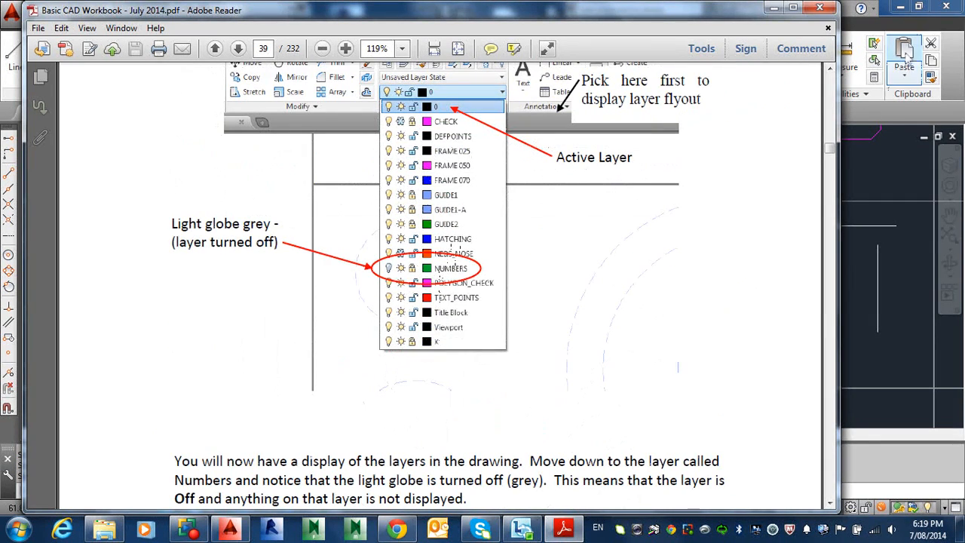
Switch to AutoCAD and turn on the NUMBERS layer in CADFILE_1.dwg.
{"action": "left_click", "coordinate": [950, 54]}
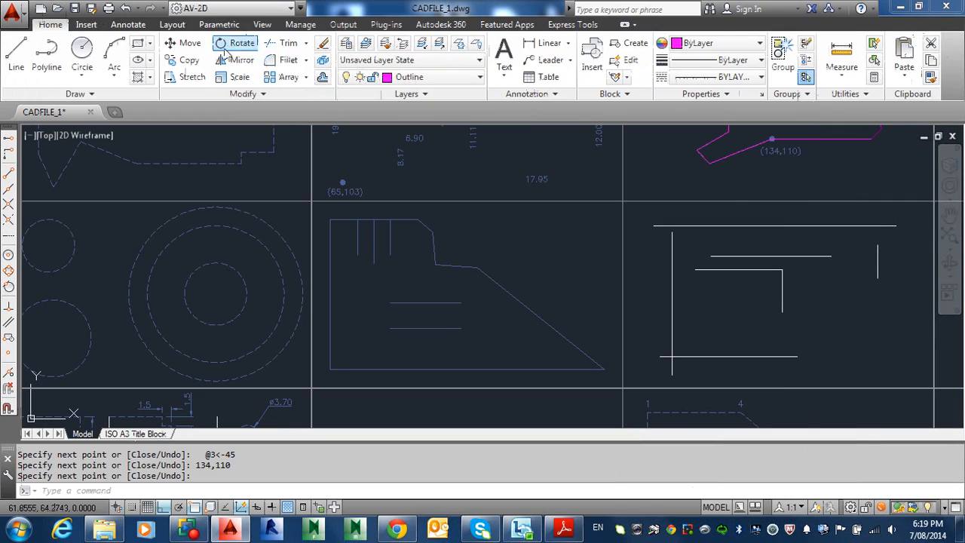
{"action": "left_click", "coordinate": [428, 79]}
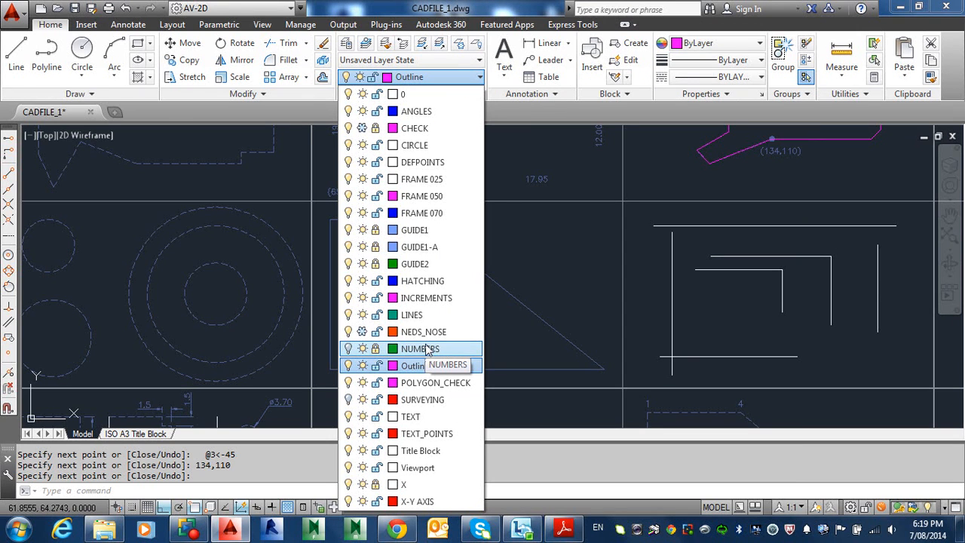
{"action": "left_click", "coordinate": [348, 349]}
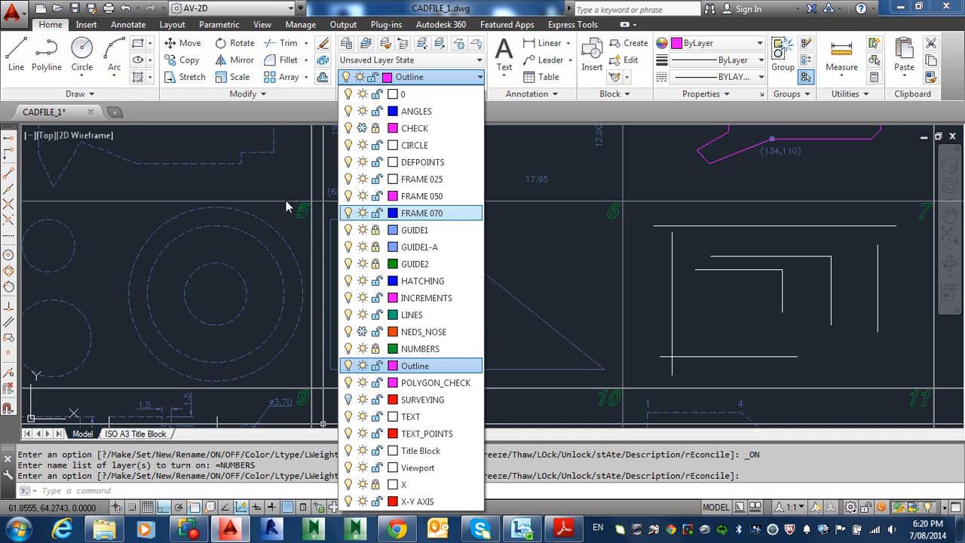
{"action": "left_click", "coordinate": [537, 339]}
Turn off running object snaps before tracing the dashed concentric circles in box 5.
{"action": "middle_click_drag", "start_coordinate": [299, 254], "coordinate": [405, 242]}
{"action": "scroll", "coordinate": [324, 281], "scroll_direction": "up", "scroll_amount": 2}
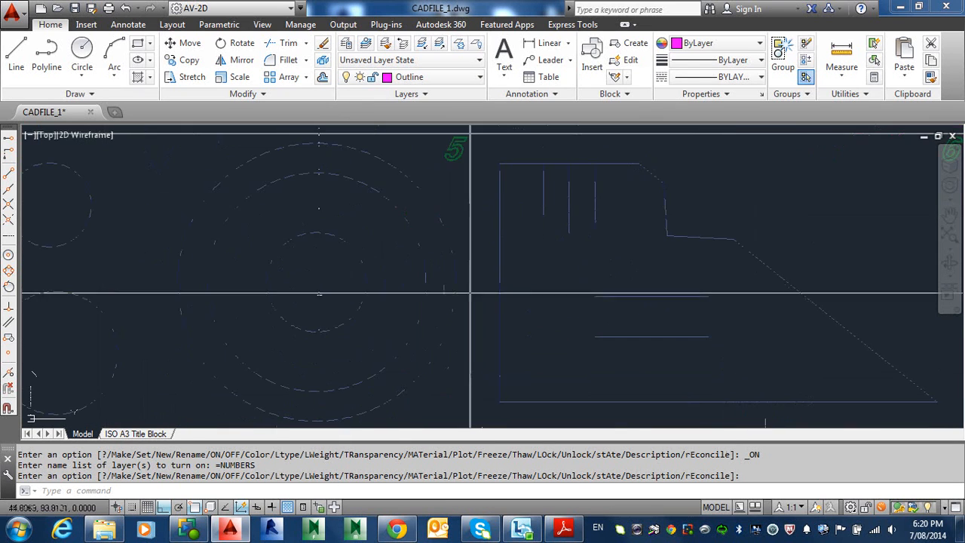
{"action": "middle_click_drag", "start_coordinate": [320, 292], "coordinate": [417, 282]}
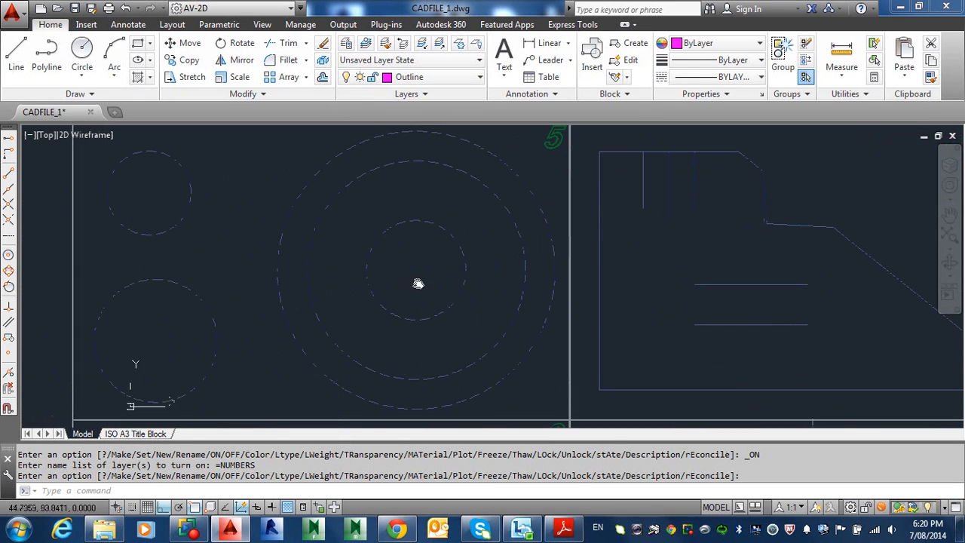
{"action": "left_click", "coordinate": [194, 508]}
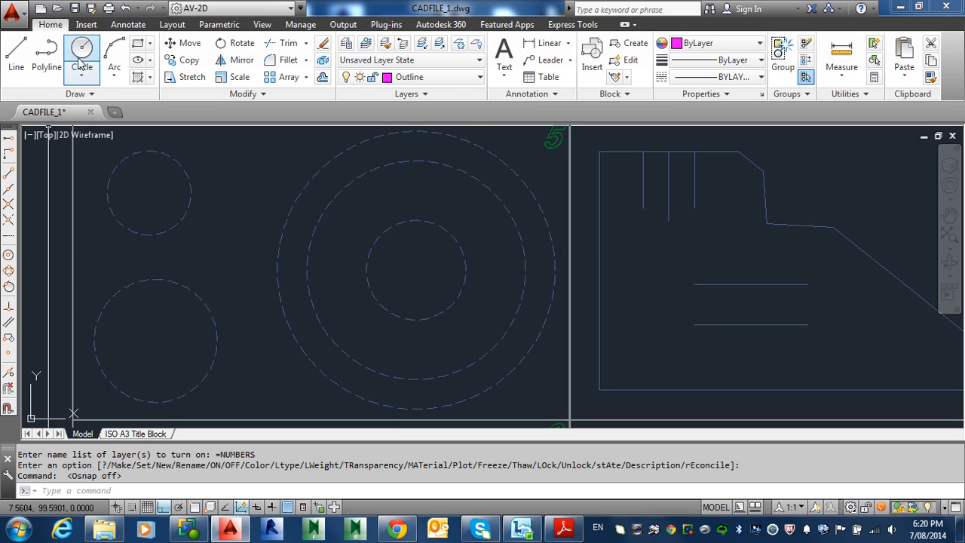
Draw a circle of about 4.95 radius by eye over the inner dashed circle in box 5, snapping its centre to the existing one.
{"action": "left_click", "coordinate": [82, 52]}
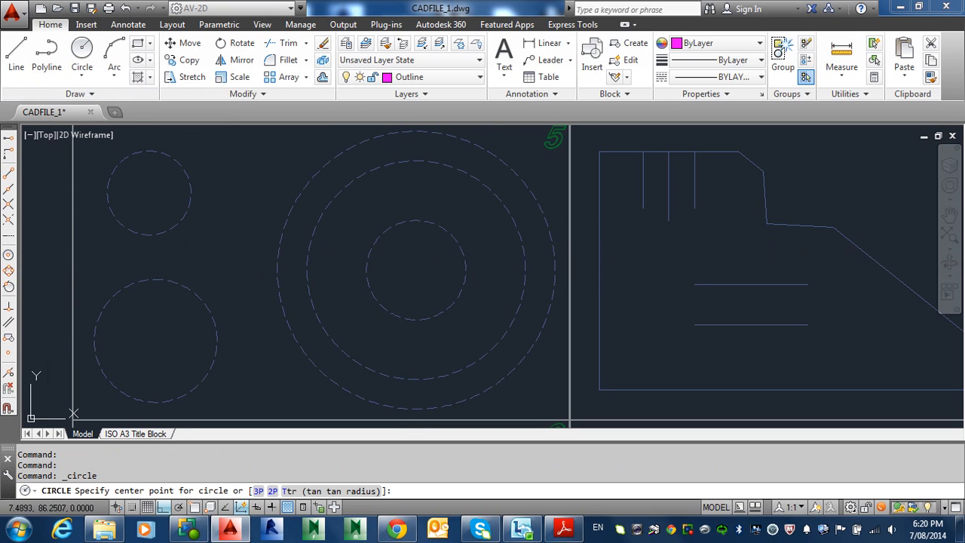
{"action": "left_click", "coordinate": [8, 255]}
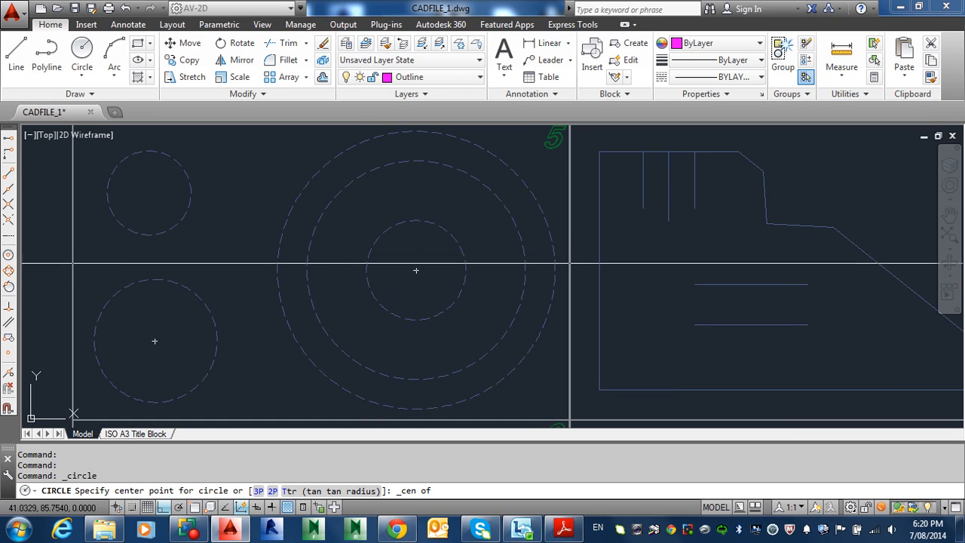
{"action": "left_click", "coordinate": [371, 259]}
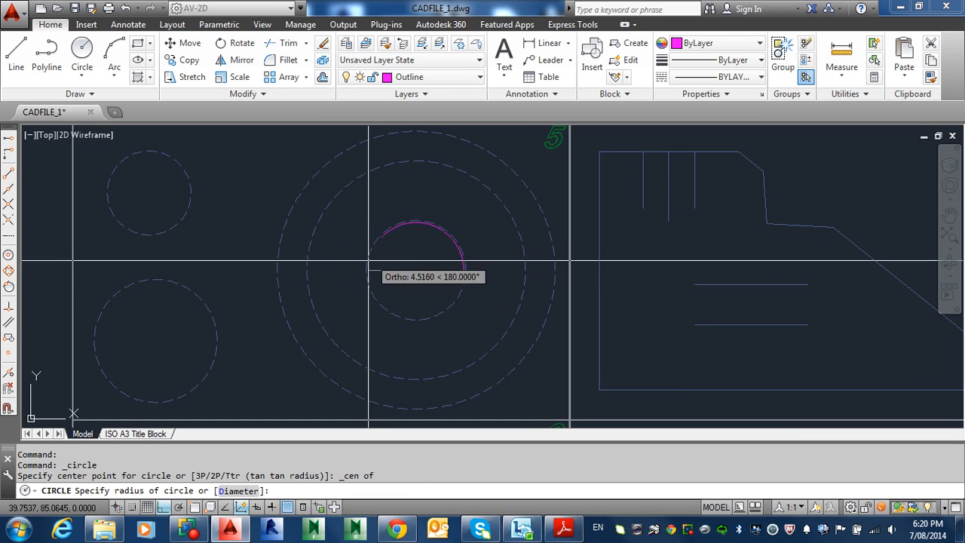
{"action": "left_click", "coordinate": [414, 222]}
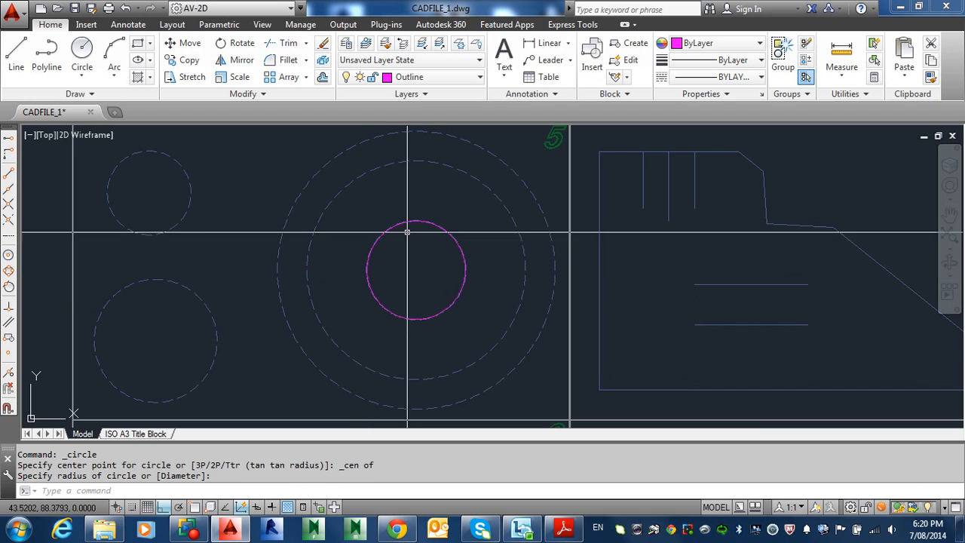
{"action": "scroll", "coordinate": [418, 221], "scroll_direction": "up", "scroll_amount": 10}
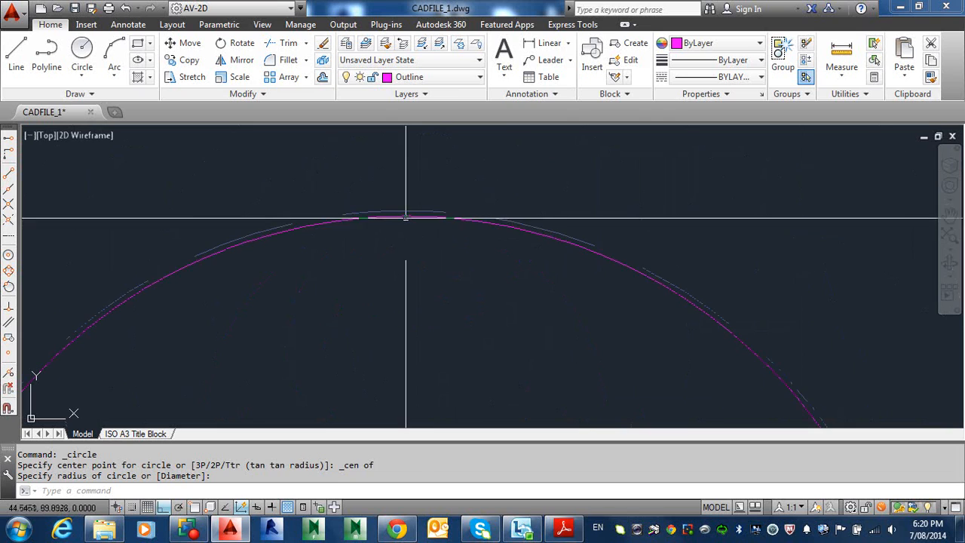
{"action": "scroll", "coordinate": [410, 216], "scroll_direction": "down", "scroll_amount": 8}
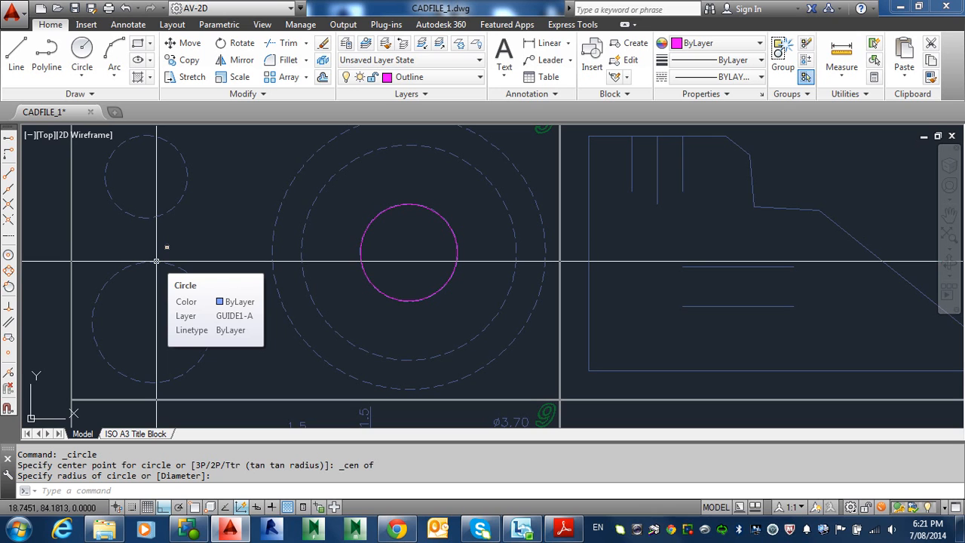
Draw a circle with radius 5 centred on the concentric circles in box 5, using the Center snap.
{"action": "mouse_move", "coordinate": [121, 533]}
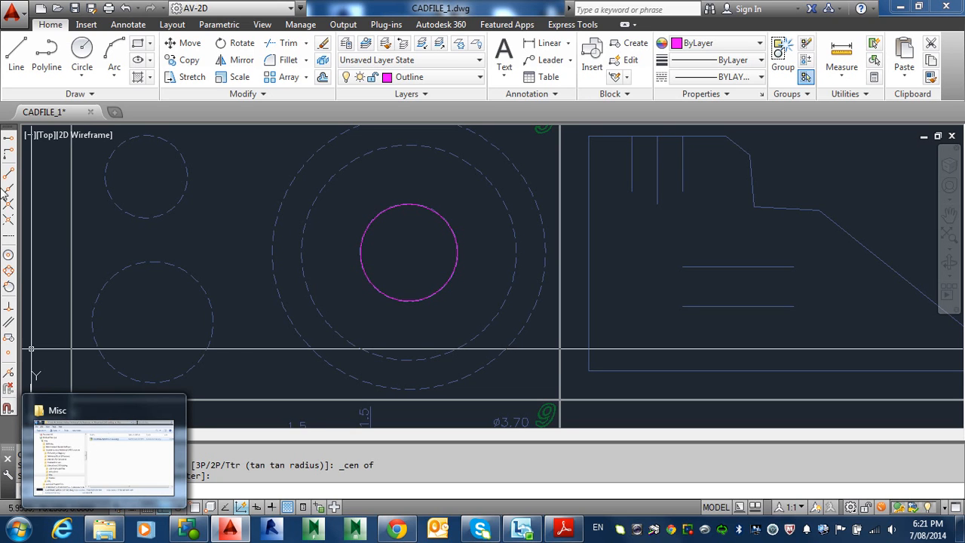
{"action": "left_click", "coordinate": [81, 47]}
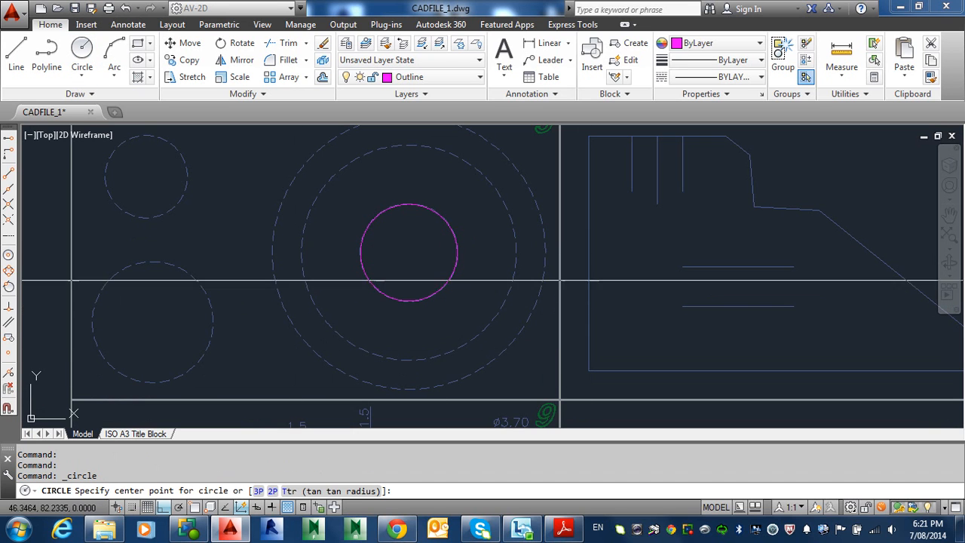
{"action": "left_click", "coordinate": [9, 256]}
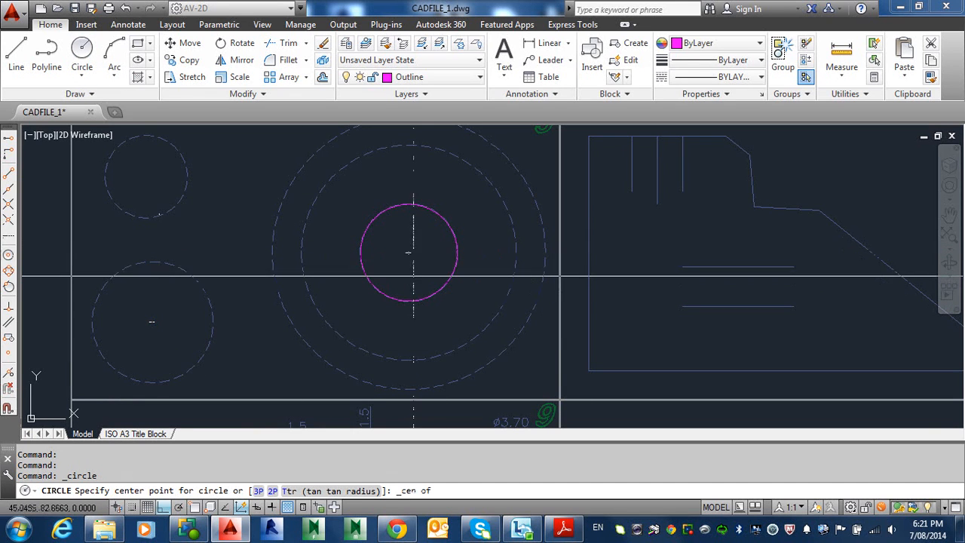
{"action": "left_click", "coordinate": [407, 253]}
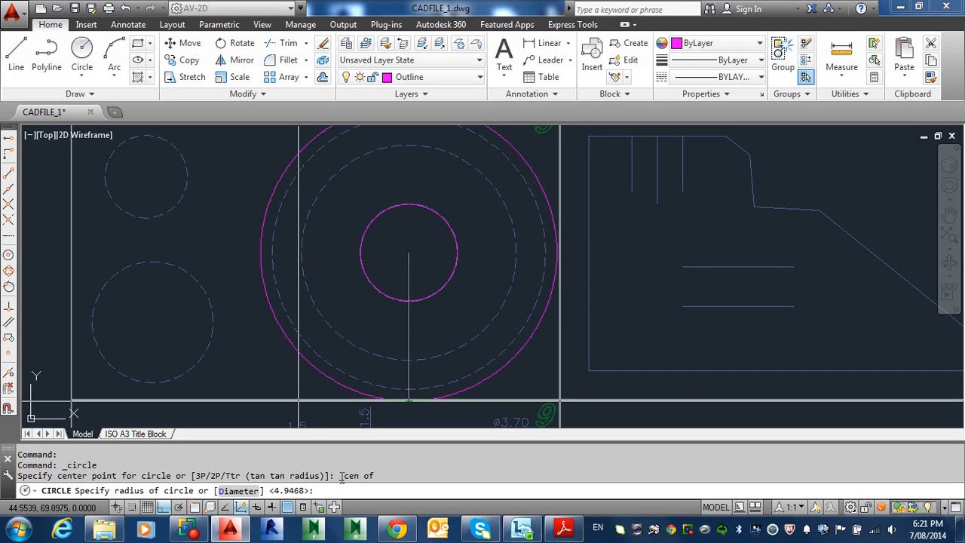
{"action": "type", "text": "5"}
{"action": "key", "text": "Return"}
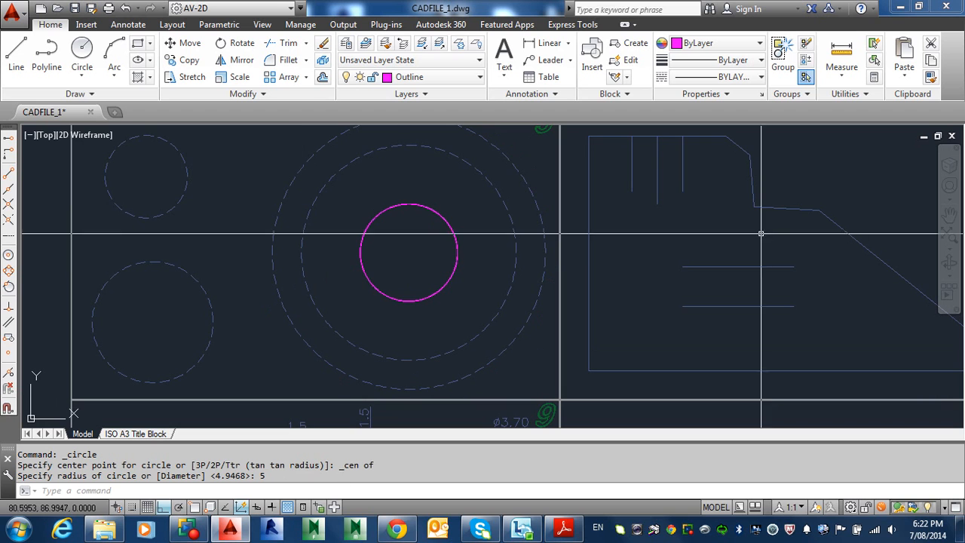
{"action": "key", "text": "Escape"}
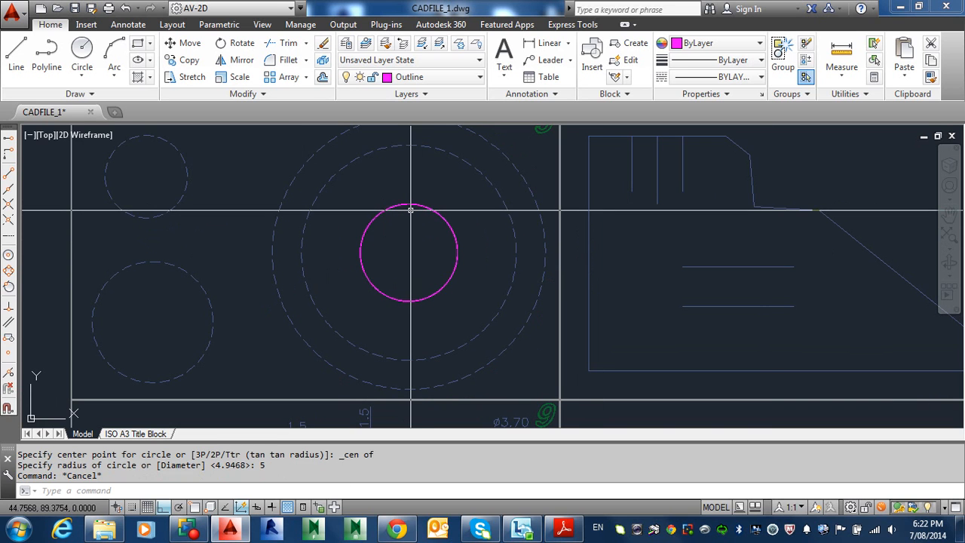
Erase the slightly smaller circle that was drawn by eye inside the radius 5 circle.
{"action": "scroll", "coordinate": [410, 202], "scroll_direction": "up", "scroll_amount": 10}
{"action": "scroll", "coordinate": [410, 200], "scroll_direction": "up", "scroll_amount": 6}
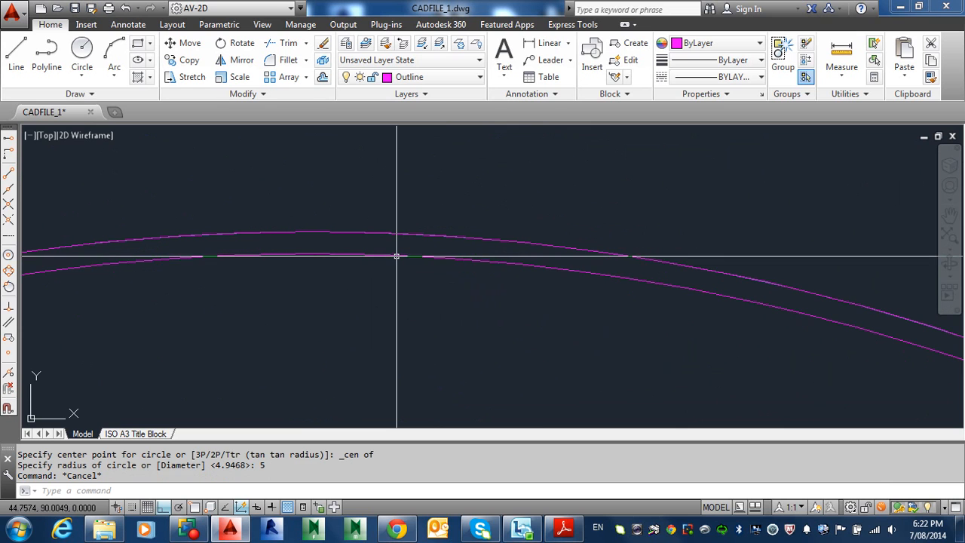
{"action": "left_click", "coordinate": [397, 258]}
{"action": "key", "text": "Delete"}
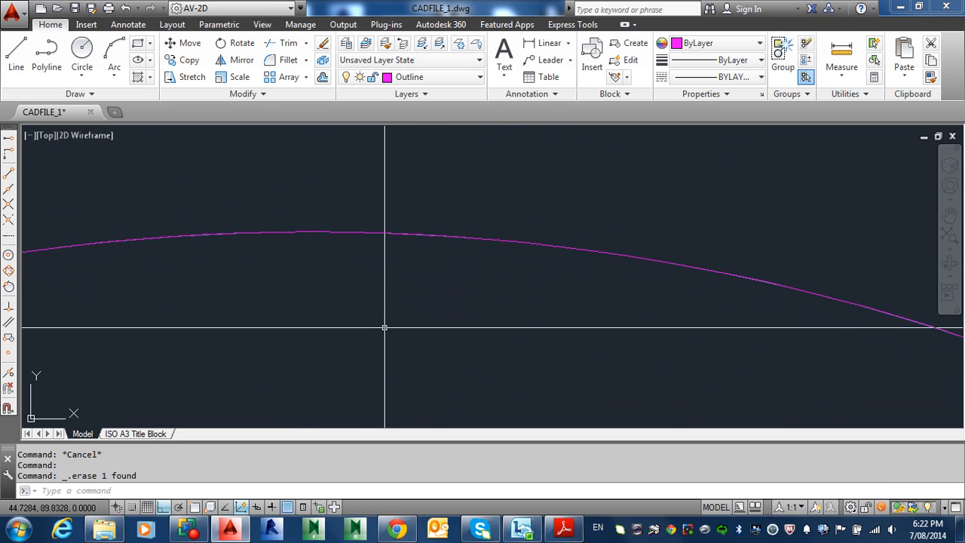
Draw a concentric circle with diameter 22, using @ to reuse the last point as its centre.
{"action": "scroll", "coordinate": [472, 256], "scroll_direction": "down", "scroll_amount": 8}
{"action": "mouse_move", "coordinate": [495, 300]}
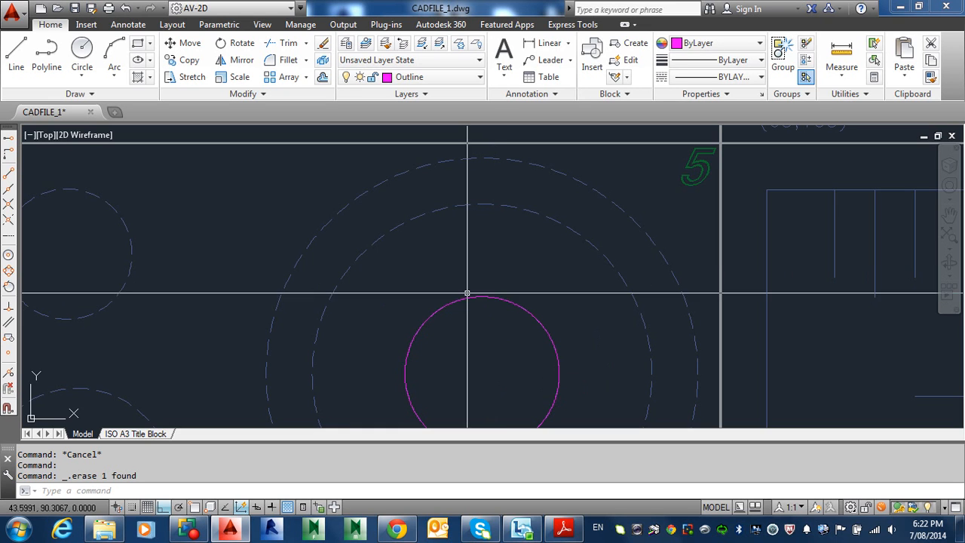
{"action": "middle_click_drag", "start_coordinate": [497, 276], "coordinate": [500, 231]}
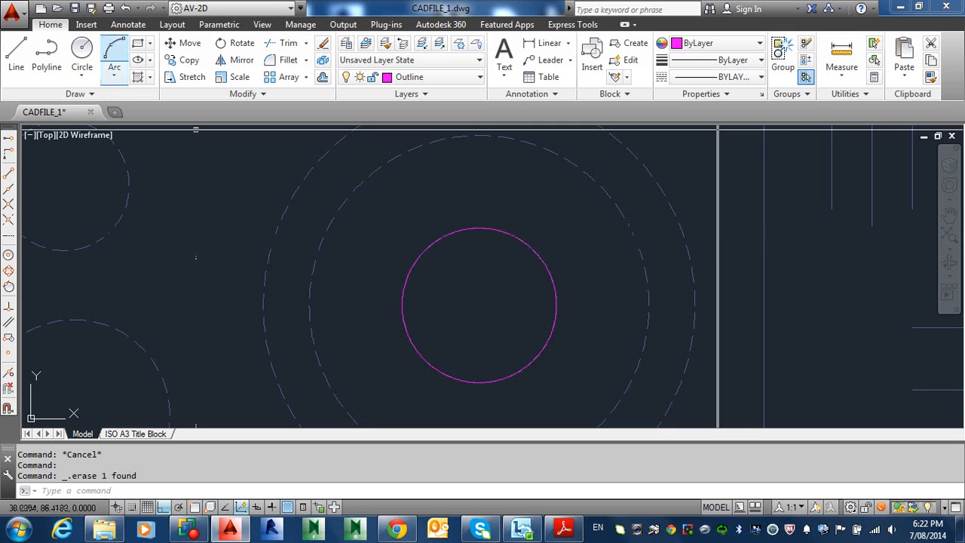
{"action": "left_click", "coordinate": [81, 56]}
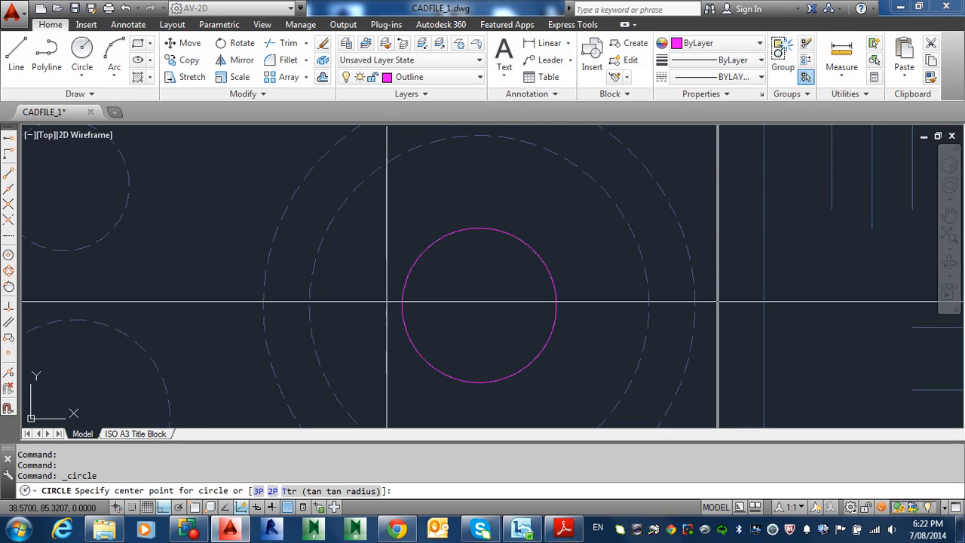
{"action": "type", "text": "@"}
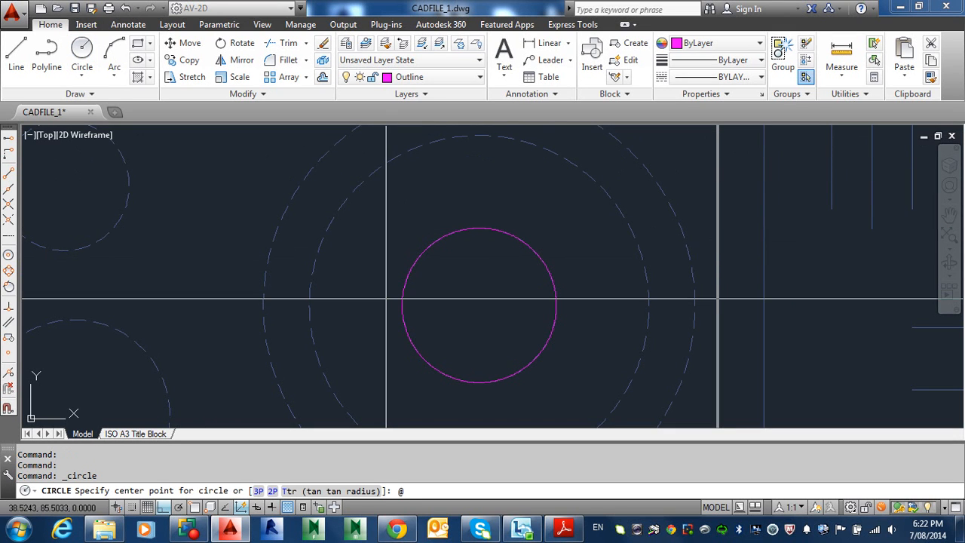
{"action": "key", "text": "Return"}
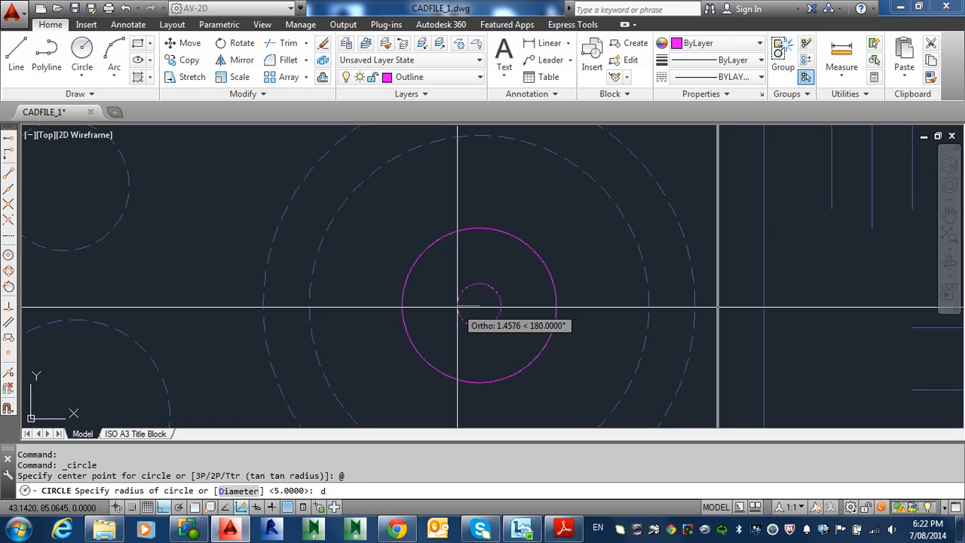
{"action": "key", "text": "Return"}
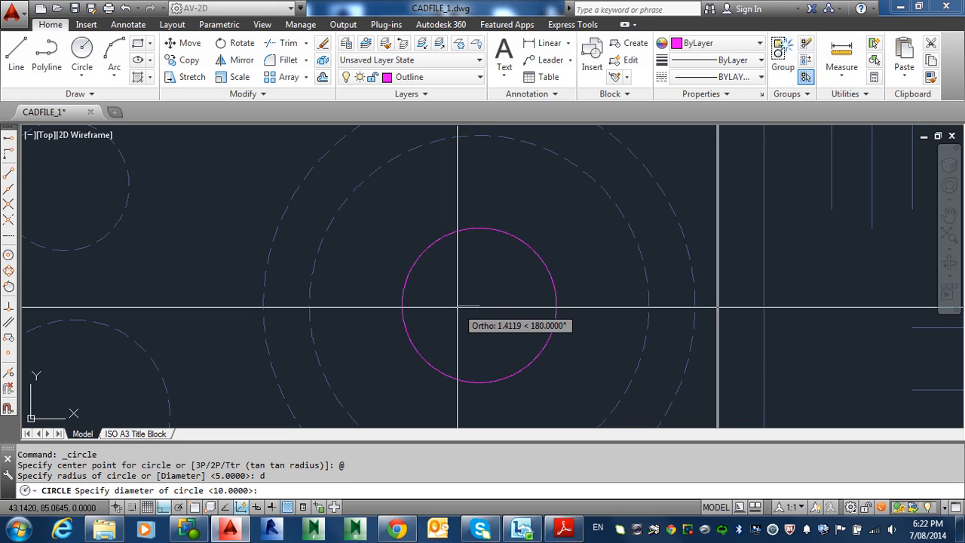
{"action": "type", "text": "22"}
{"action": "key", "text": "Return"}
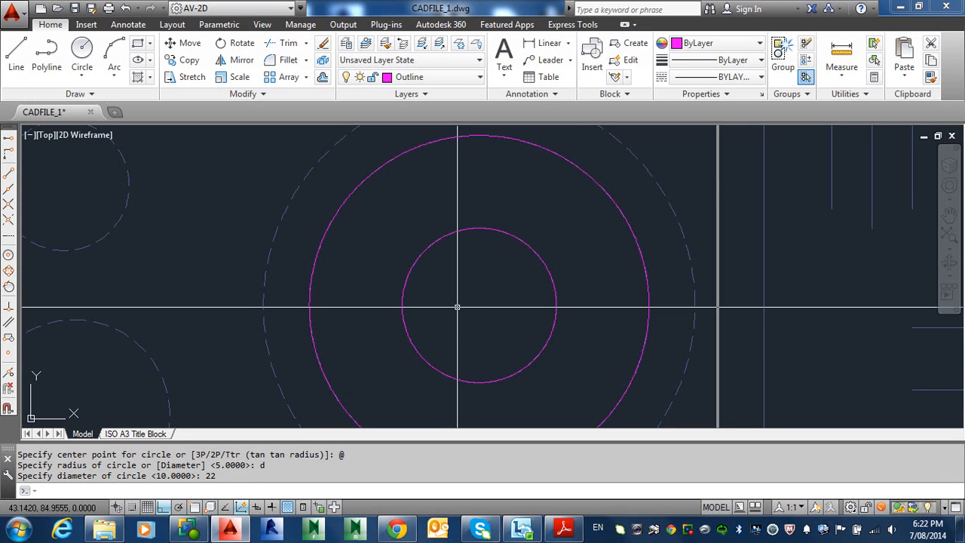
Draw a circle over the outermost dashed circle in box 5, centred with @ and sized by snapping to that circle's quadrant.
{"action": "key", "text": "Return"}
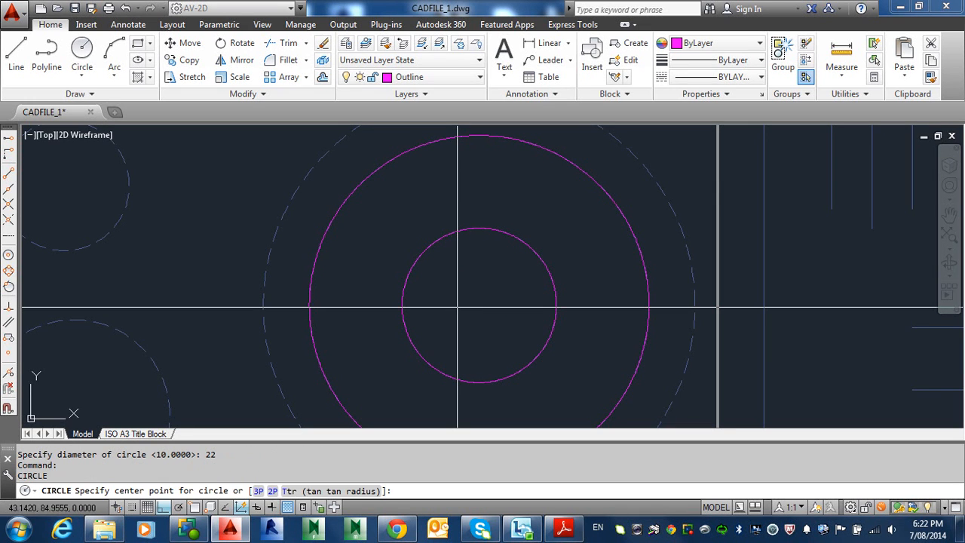
{"action": "type", "text": "@"}
{"action": "key", "text": "Return"}
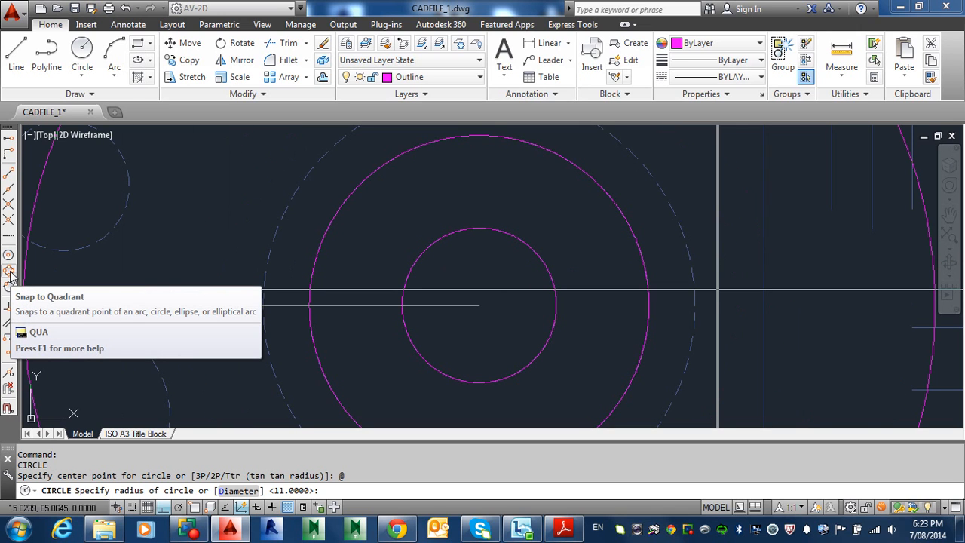
{"action": "right_click", "coordinate": [193, 270], "text": "shift"}
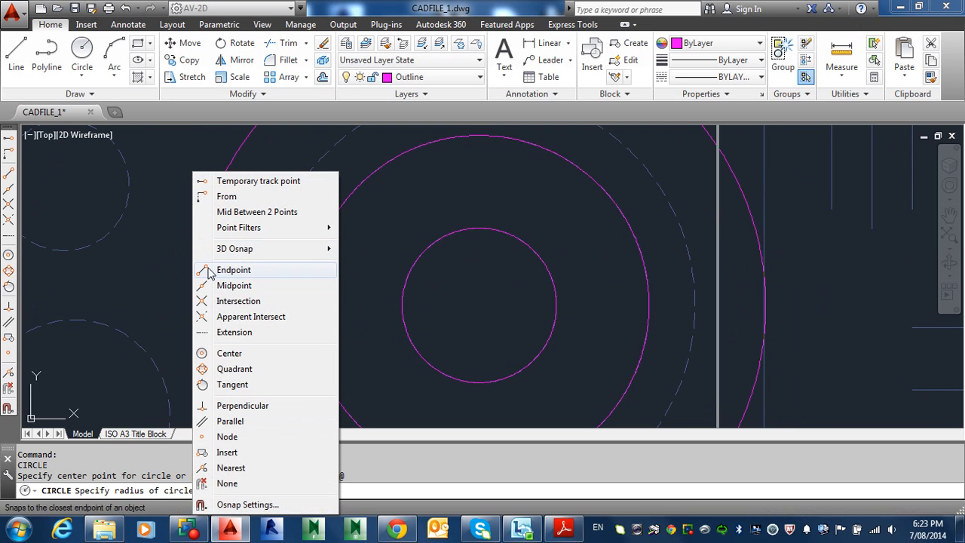
{"action": "left_click", "coordinate": [226, 369]}
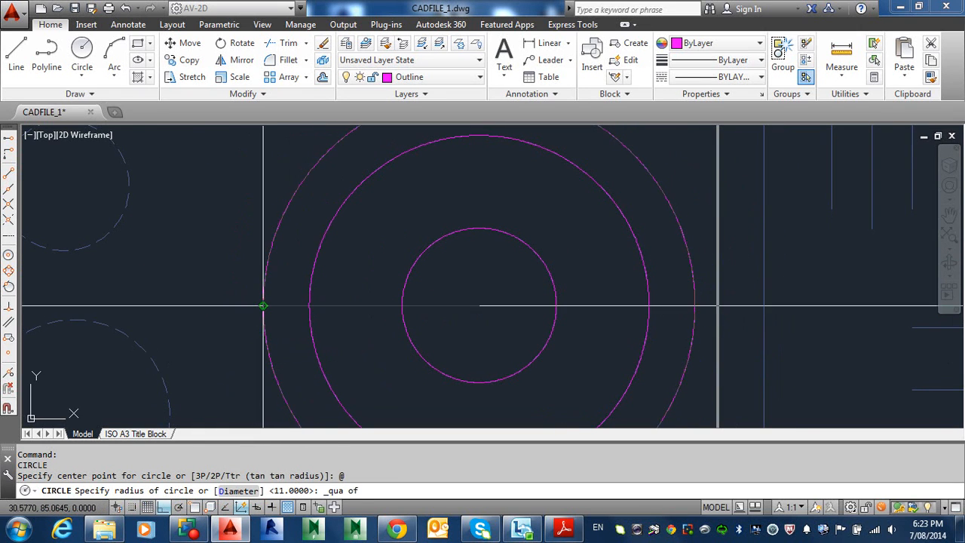
{"action": "scroll", "coordinate": [260, 304], "scroll_direction": "down", "scroll_amount": 3}
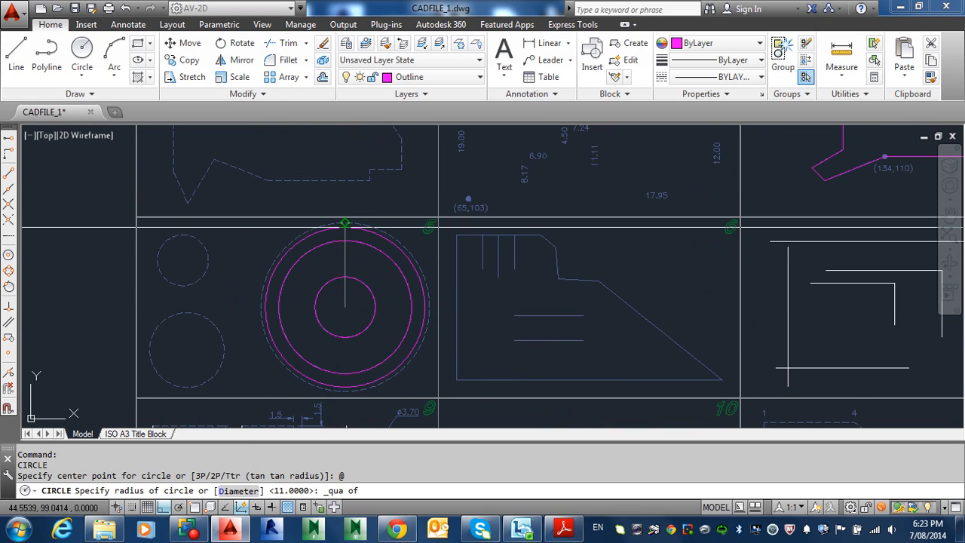
{"action": "left_click", "coordinate": [347, 225]}
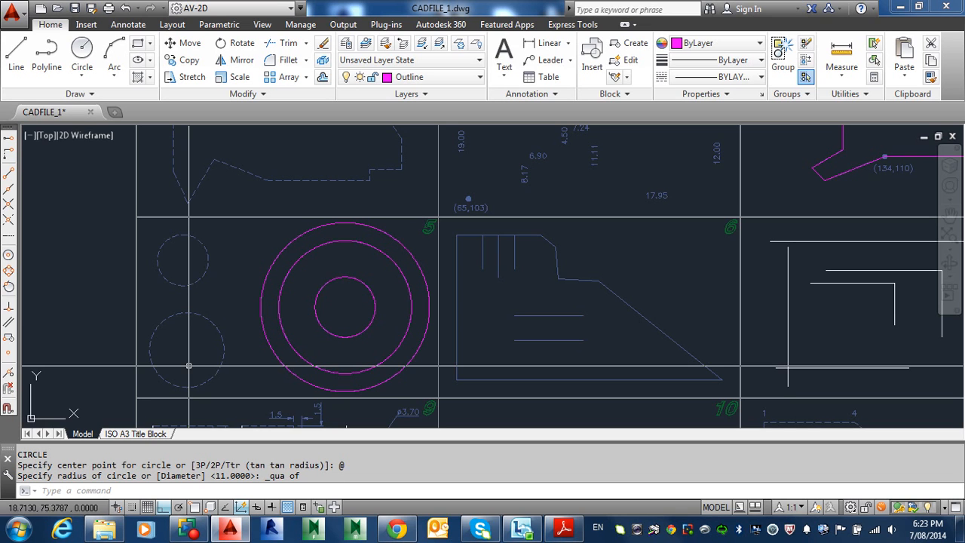
Draw a circle with radius 4.2151 over the small upper dashed circle in box 5, centred with the Center snap.
{"action": "left_click", "coordinate": [83, 68]}
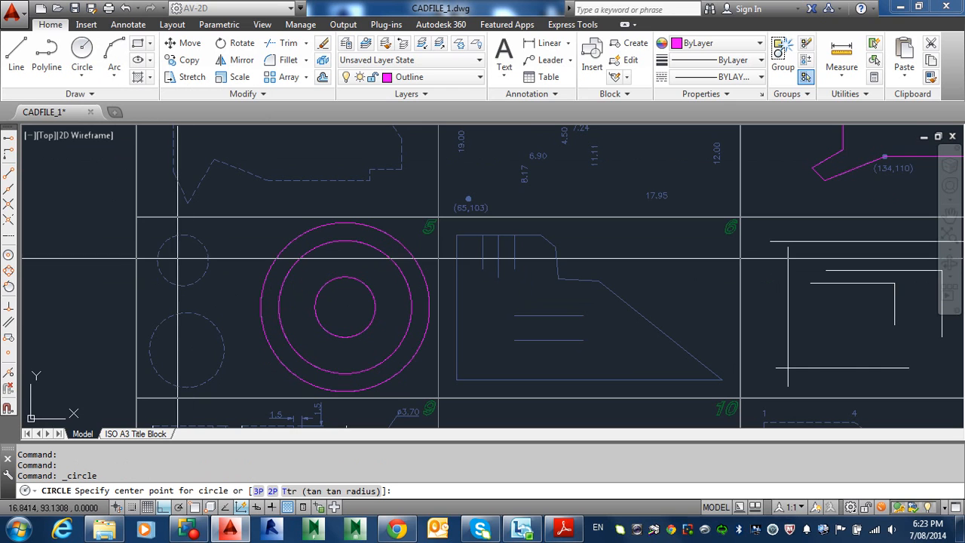
{"action": "left_click", "coordinate": [8, 256]}
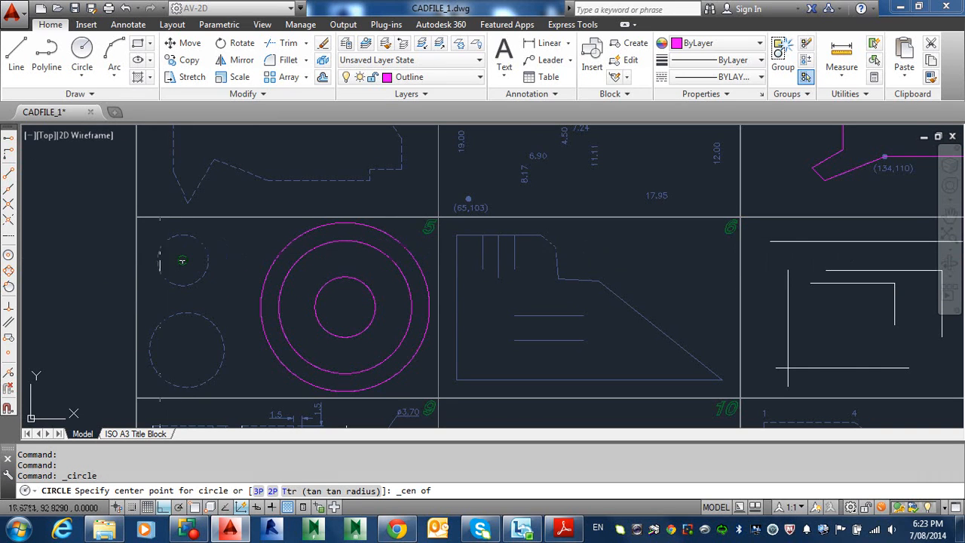
{"action": "left_click", "coordinate": [166, 255]}
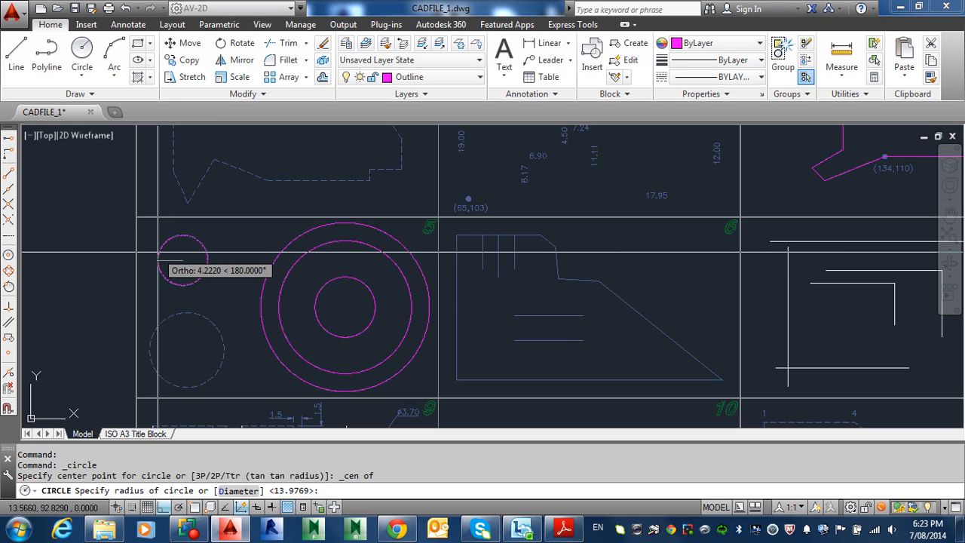
{"action": "type", "text": "4.2151"}
{"action": "key", "text": "Return"}
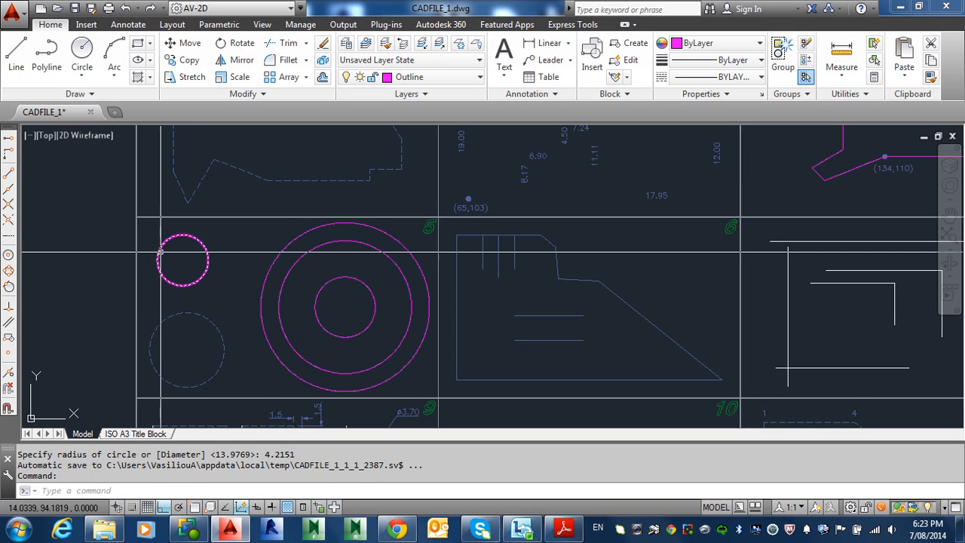
Draw a circle with diameter 12.3643 over the remaining lower dashed circle in box 5, centred with the Center snap.
{"action": "key", "text": "Return"}
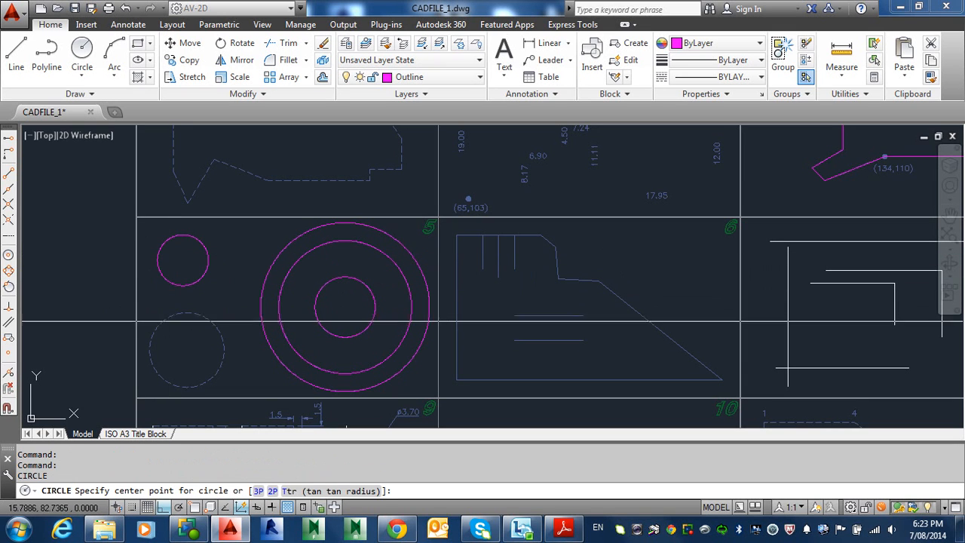
{"action": "left_click", "coordinate": [9, 256]}
{"action": "left_click", "coordinate": [187, 348]}
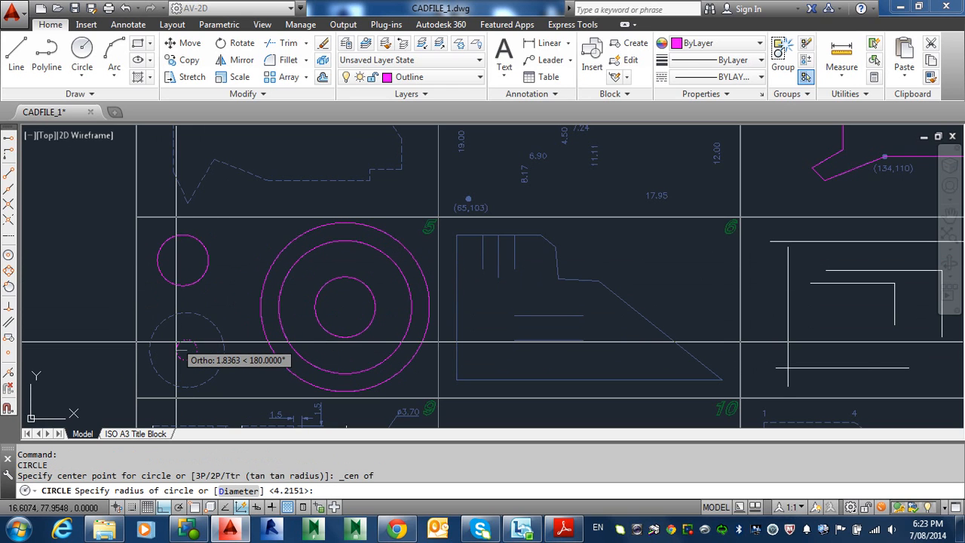
{"action": "type", "text": "d"}
{"action": "key", "text": "Return"}
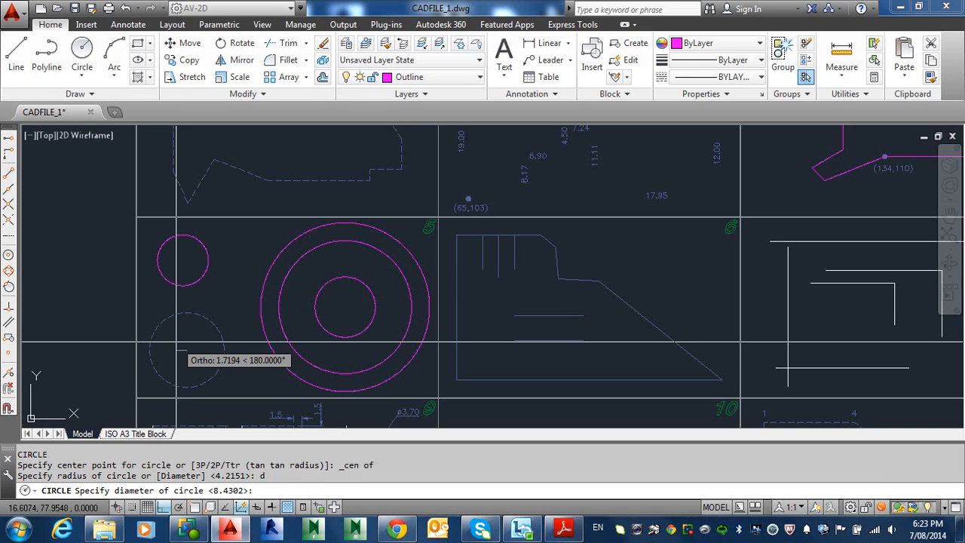
{"action": "type", "text": "12"}
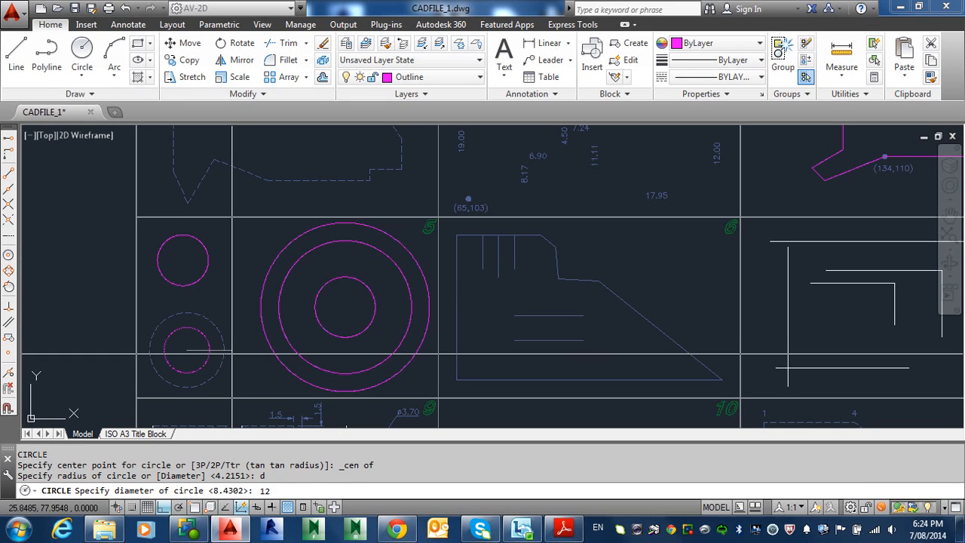
{"action": "type", "text": ".3643"}
{"action": "key", "text": "Return"}
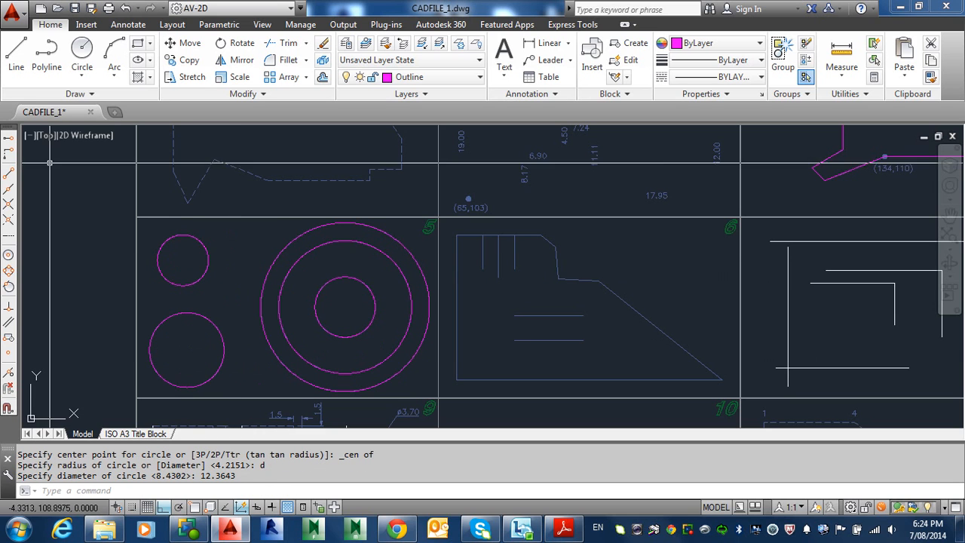
Review which running object snap modes are selected in the drafting settings and accept them.
{"action": "middle_click_drag", "start_coordinate": [455, 396], "coordinate": [452, 396]}
{"action": "scroll", "coordinate": [452, 396], "scroll_direction": "down", "scroll_amount": 5}
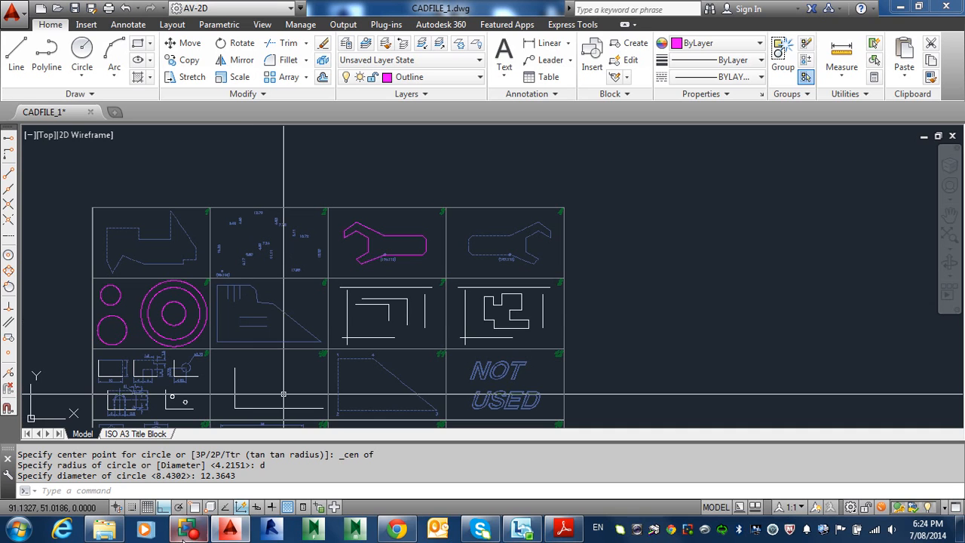
{"action": "right_click", "coordinate": [195, 511]}
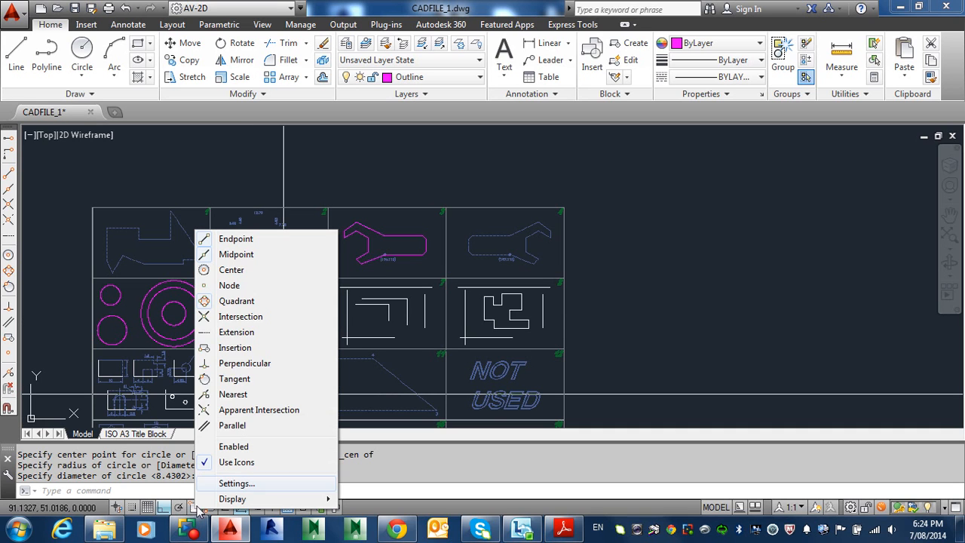
{"action": "left_click", "coordinate": [243, 484]}
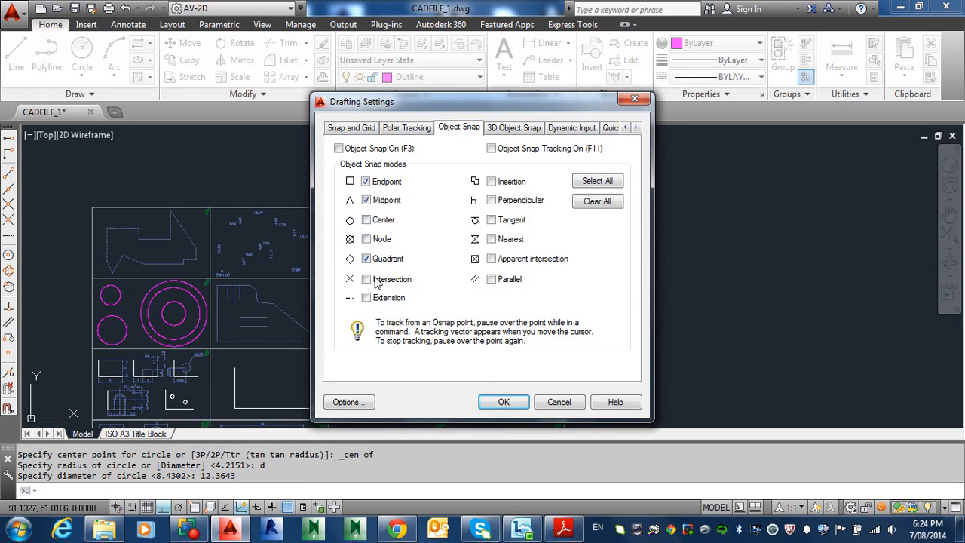
{"action": "left_click", "coordinate": [503, 402]}
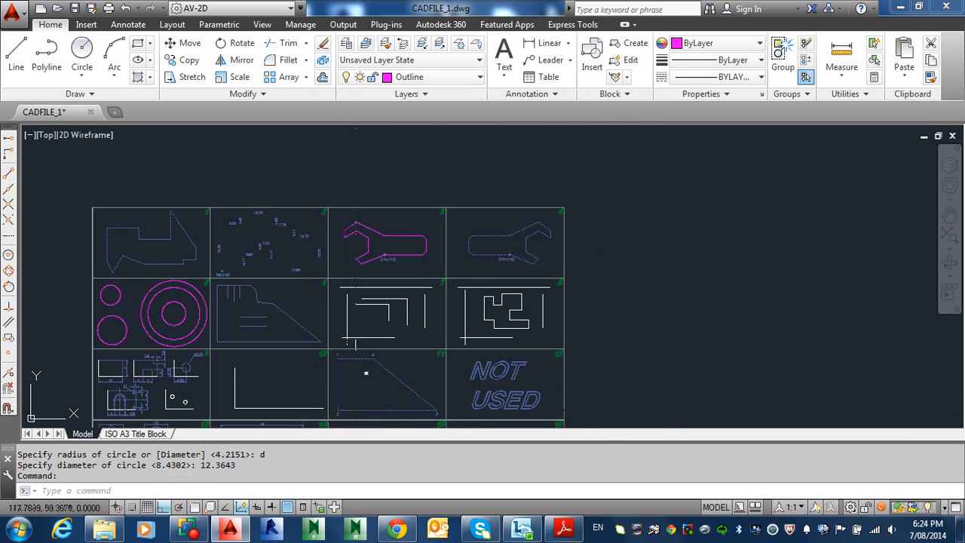
Look up the Draw/Circle/2 Points command in the Adobe Reader workbook, and view the available Circle variants back in AutoCAD.
{"action": "mouse_move", "coordinate": [303, 366]}
{"action": "middle_mouse_down"}
{"action": "mouse_move", "coordinate": [302, 342]}
{"action": "mouse_move", "coordinate": [282, 323]}
{"action": "mouse_move", "coordinate": [326, 327]}
{"action": "middle_mouse_up"}
{"action": "scroll", "coordinate": [286, 339], "scroll_direction": "up", "scroll_amount": 4}
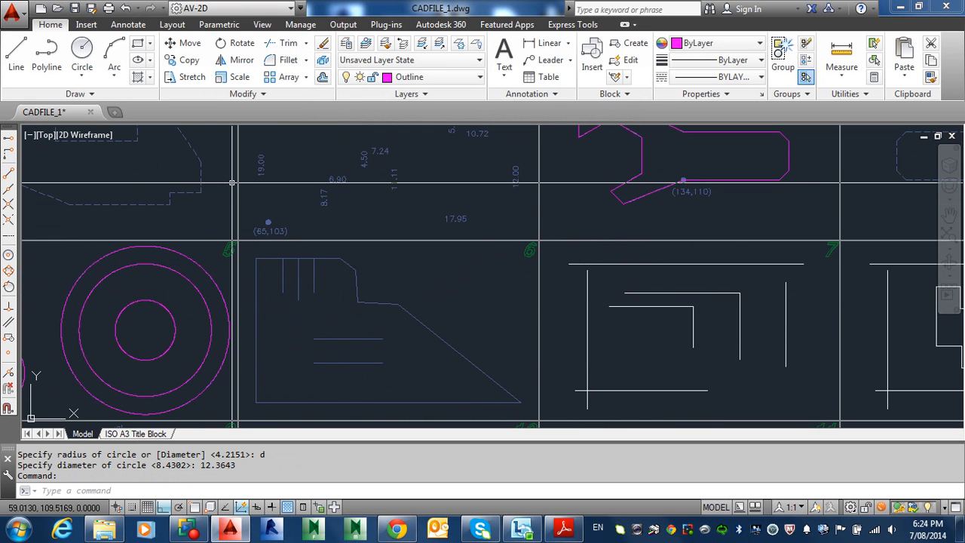
{"action": "left_click", "coordinate": [564, 528]}
{"action": "scroll", "coordinate": [436, 150], "scroll_direction": "down", "scroll_amount": 8}
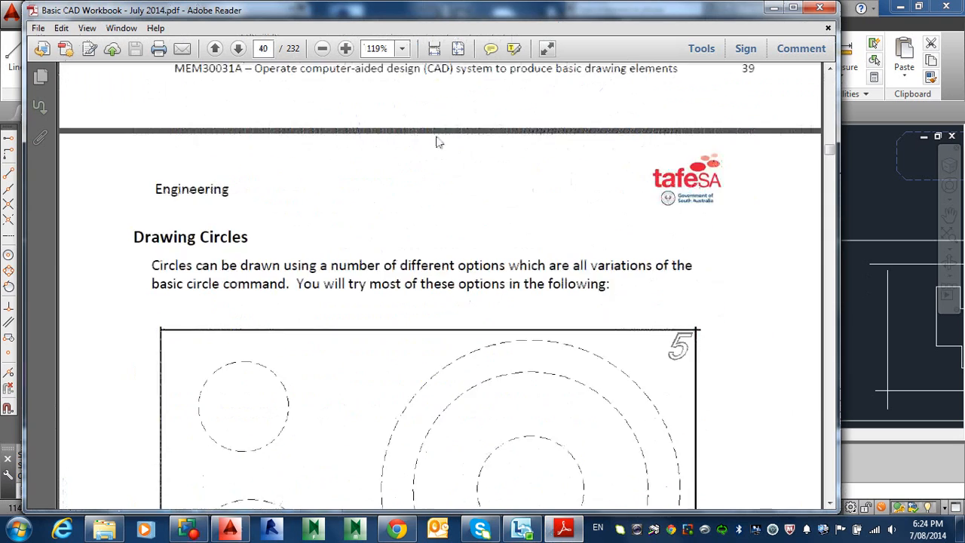
{"action": "scroll", "coordinate": [433, 132], "scroll_direction": "down", "scroll_amount": 4, "text": "ctrl"}
{"action": "scroll", "coordinate": [426, 138], "scroll_direction": "down", "scroll_amount": 15}
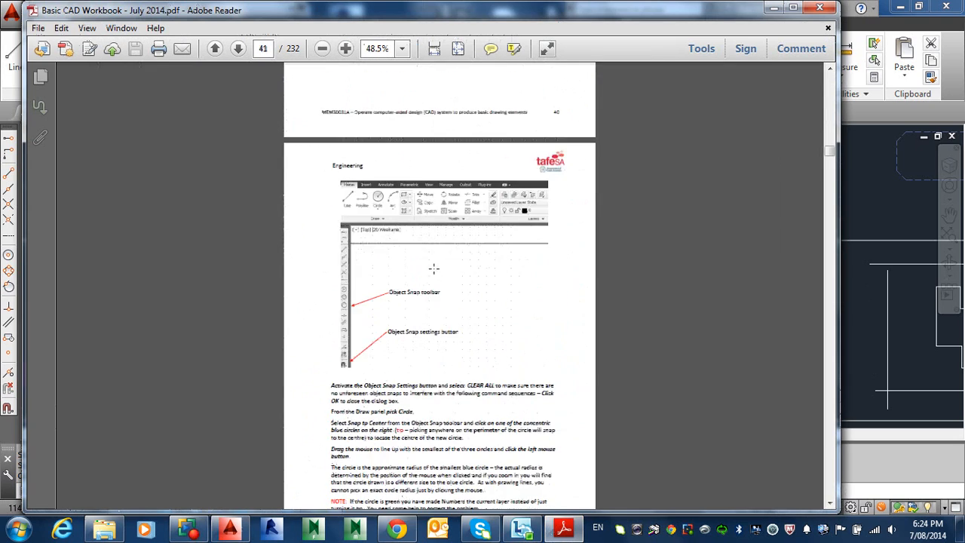
{"action": "scroll", "coordinate": [423, 331], "scroll_direction": "down", "scroll_amount": 15}
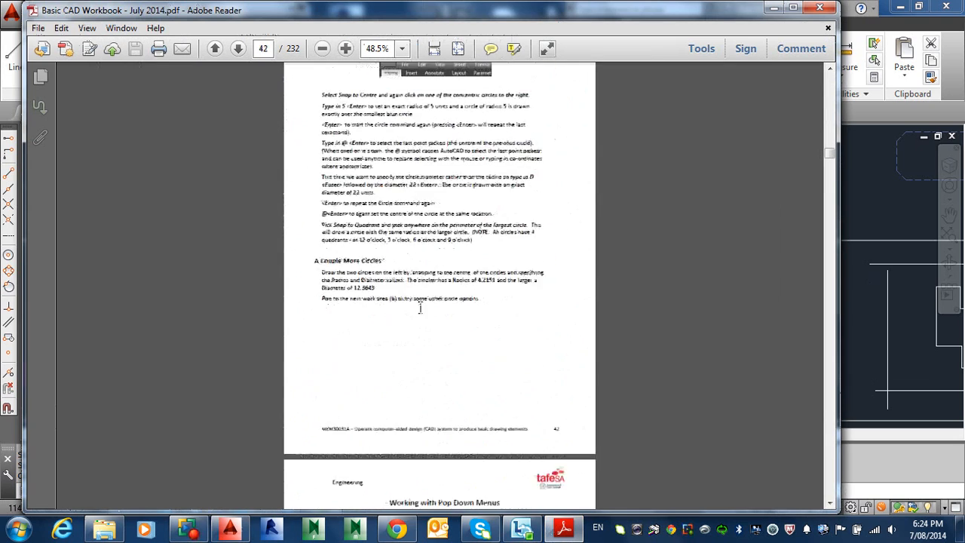
{"action": "scroll", "coordinate": [427, 327], "scroll_direction": "down", "scroll_amount": 5}
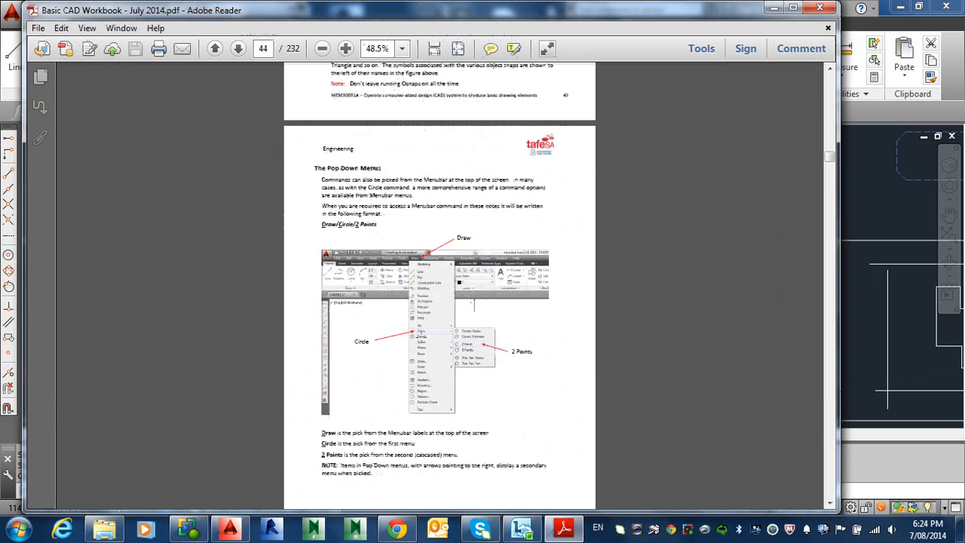
{"action": "scroll", "coordinate": [423, 320], "scroll_direction": "up", "scroll_amount": 4, "text": "ctrl"}
{"action": "scroll", "coordinate": [421, 309], "scroll_direction": "down", "scroll_amount": 1, "text": "ctrl"}
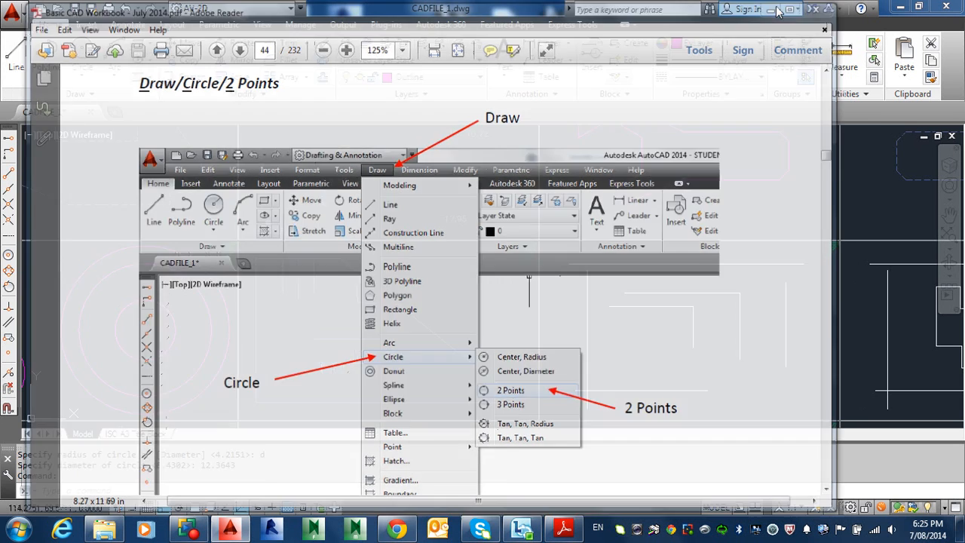
{"action": "left_click", "coordinate": [773, 8]}
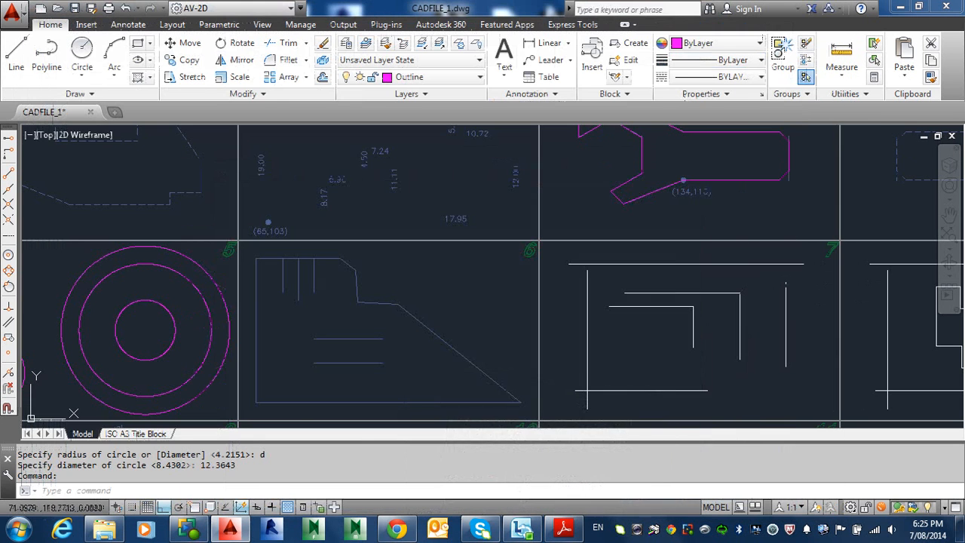
{"action": "left_click", "coordinate": [89, 77]}
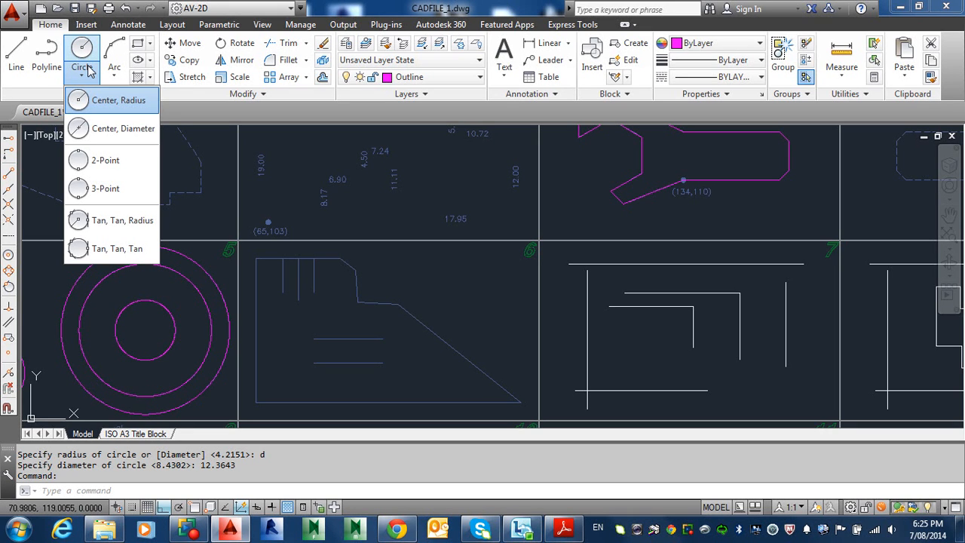
Switch to the Adobe Reader workbook, examine the area 6 circle diagram on page 45, and return to AutoCAD.
{"action": "left_click", "coordinate": [564, 528]}
{"action": "scroll", "coordinate": [465, 325], "scroll_direction": "down", "scroll_amount": 15}
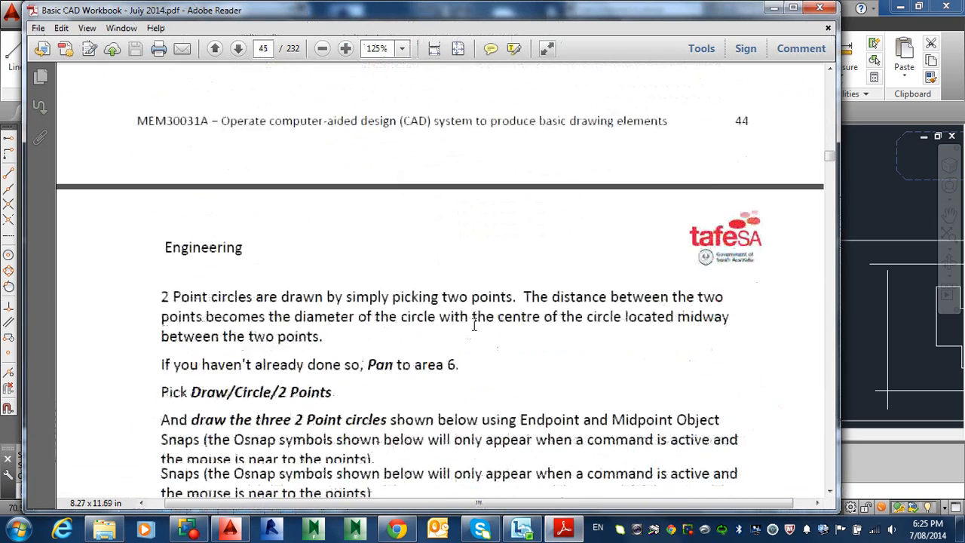
{"action": "scroll", "coordinate": [465, 325], "scroll_direction": "down", "scroll_amount": 3}
{"action": "scroll", "coordinate": [467, 322], "scroll_direction": "up", "scroll_amount": 2}
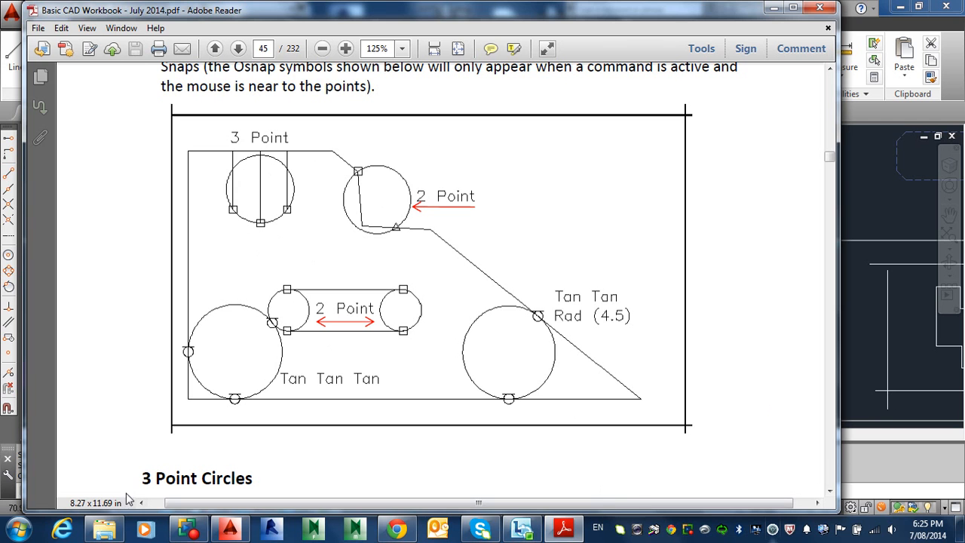
{"action": "left_click", "coordinate": [230, 532]}
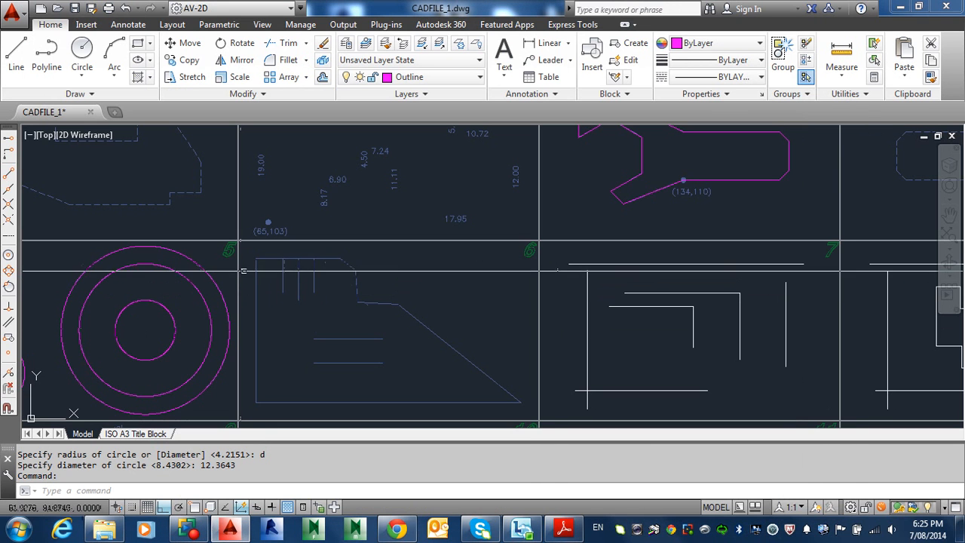
Turn on object snap and draw a 3-point circle through the lower endpoints of the three short vertical lines in box 6.
{"action": "scroll", "coordinate": [270, 332], "scroll_direction": "up", "scroll_amount": 3}
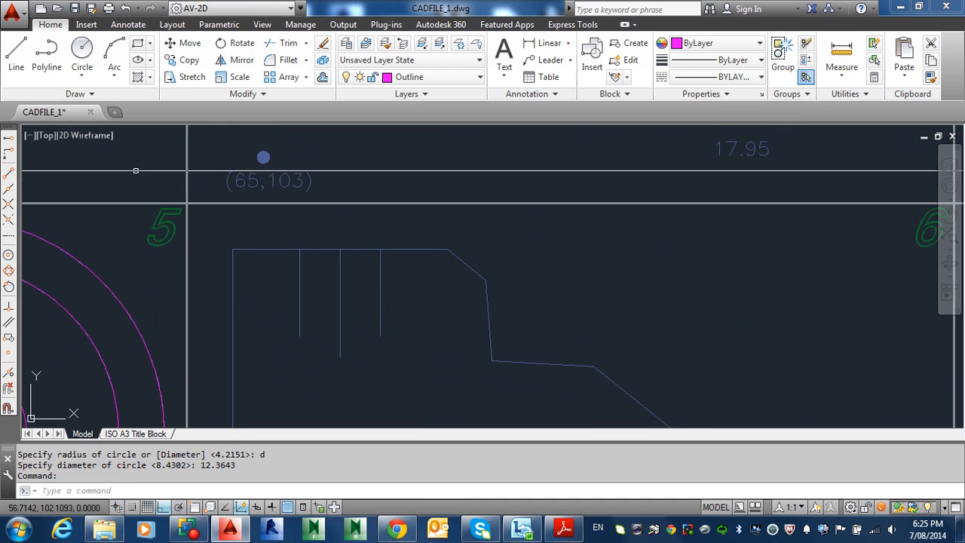
{"action": "left_click", "coordinate": [89, 82]}
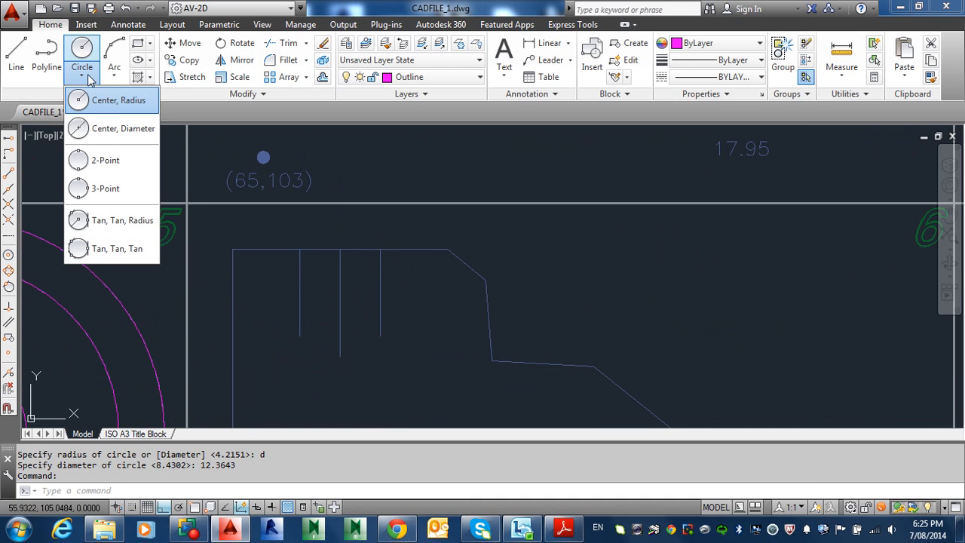
{"action": "left_click", "coordinate": [104, 188]}
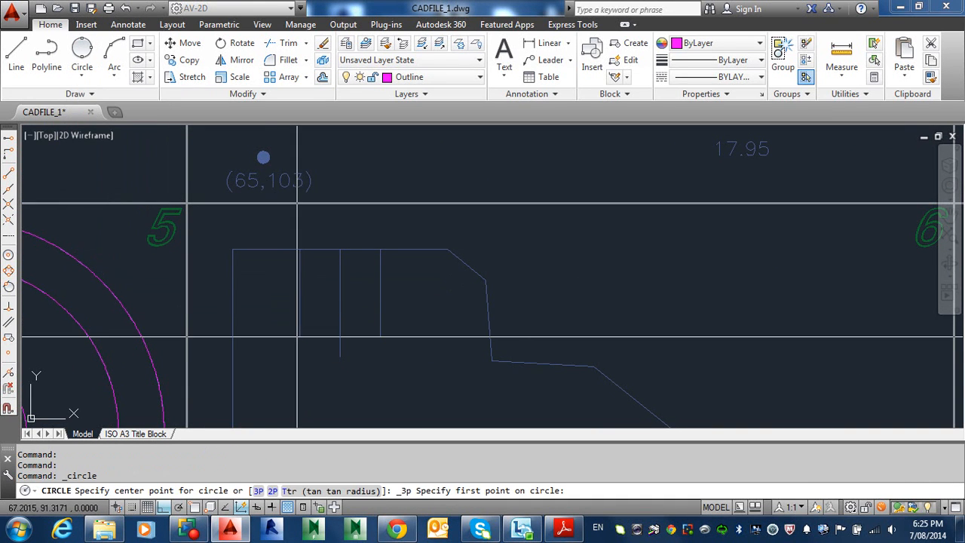
{"action": "left_click", "coordinate": [195, 507]}
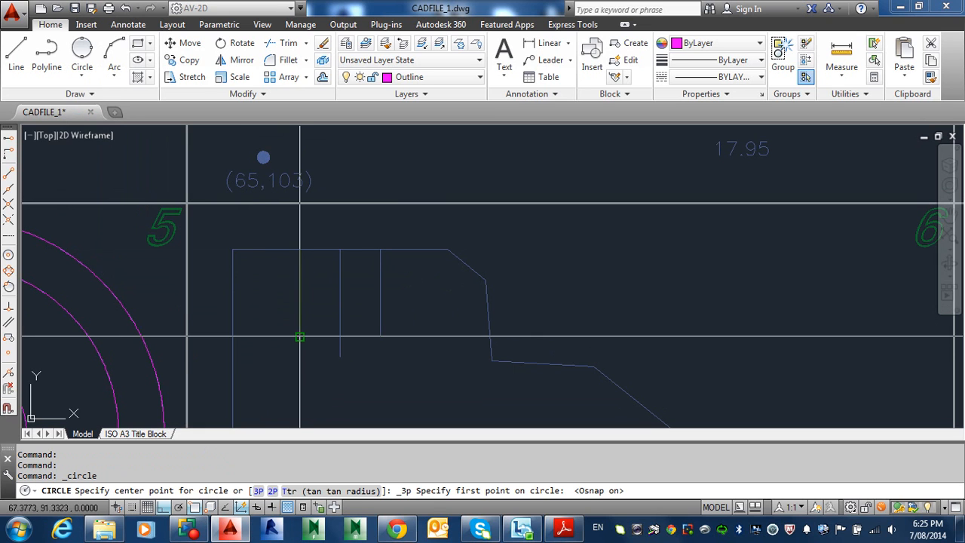
{"action": "left_click", "coordinate": [493, 362]}
{"action": "left_click", "coordinate": [340, 355]}
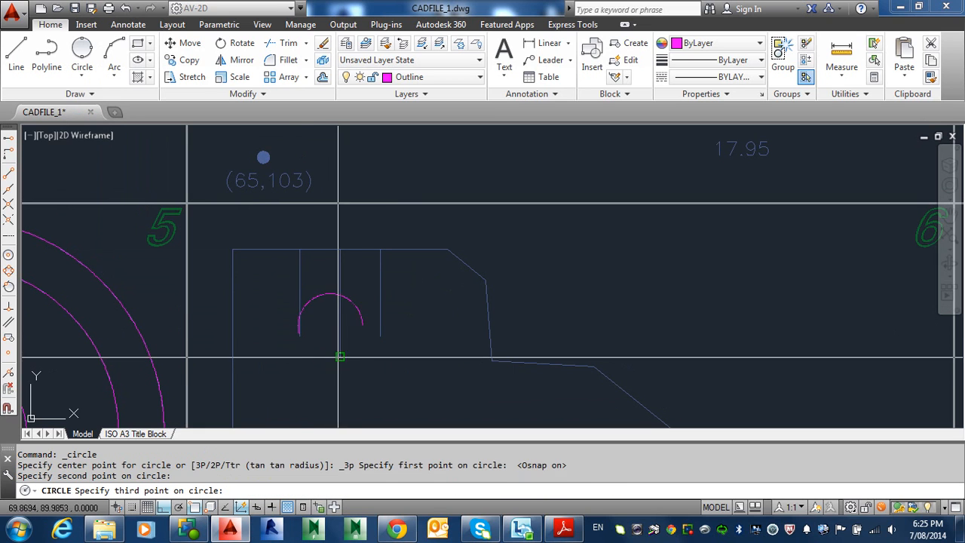
{"action": "left_click", "coordinate": [380, 337]}
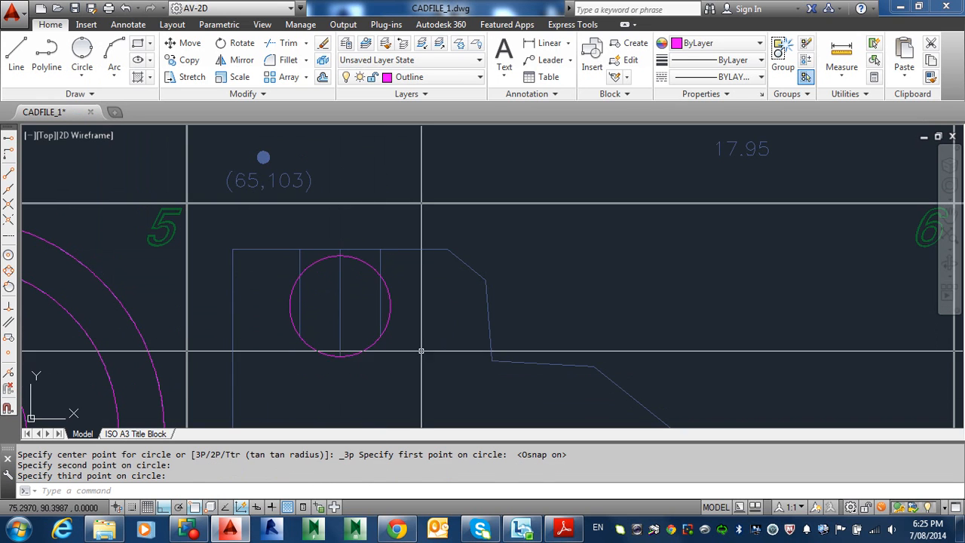
Draw a 2-point circle from the lower end of the outline's short chamfer to the midpoint of the short, nearly horizontal edge in box 6.
{"action": "middle_click_drag", "start_coordinate": [420, 352], "coordinate": [337, 291]}
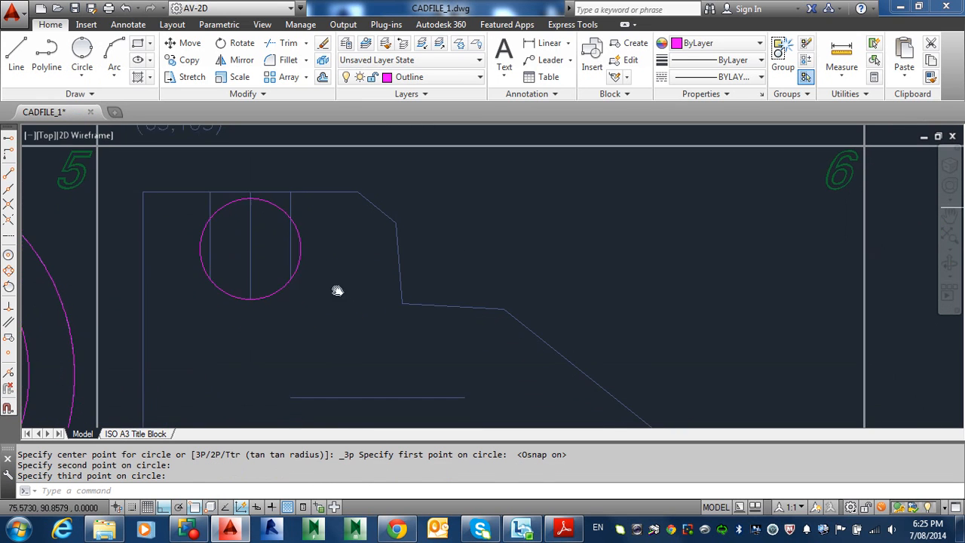
{"action": "left_click", "coordinate": [82, 77]}
{"action": "left_click", "coordinate": [110, 160]}
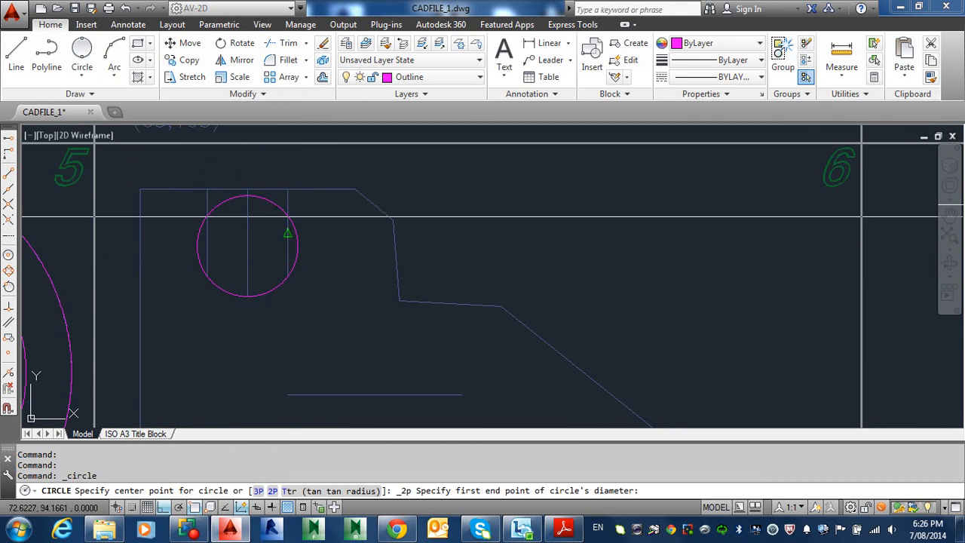
{"action": "left_click", "coordinate": [393, 220]}
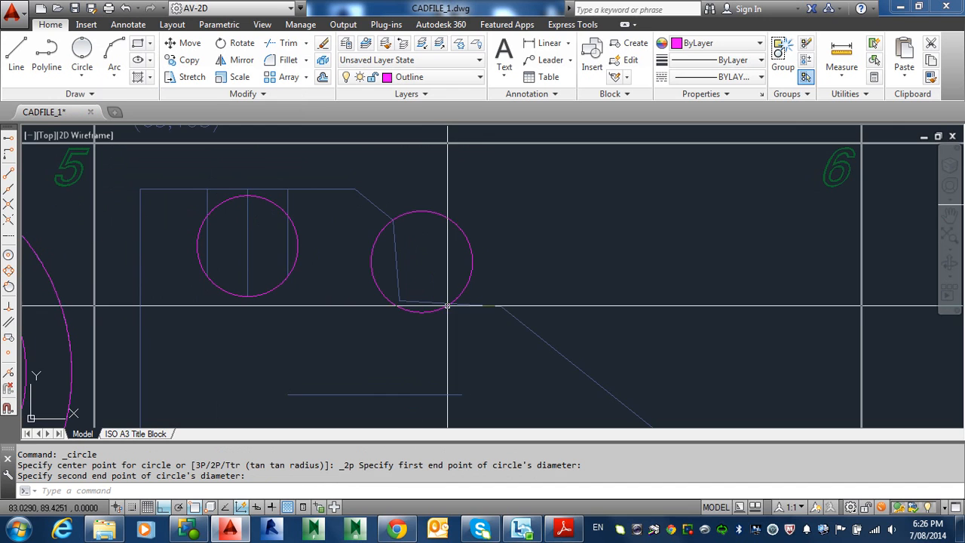
Draw a Tan, Tan, Radius circle of radius 4.5 tangent to the base line and the long sloping line of the box 6 outline.
{"action": "middle_click_drag", "start_coordinate": [462, 383], "coordinate": [420, 95]}
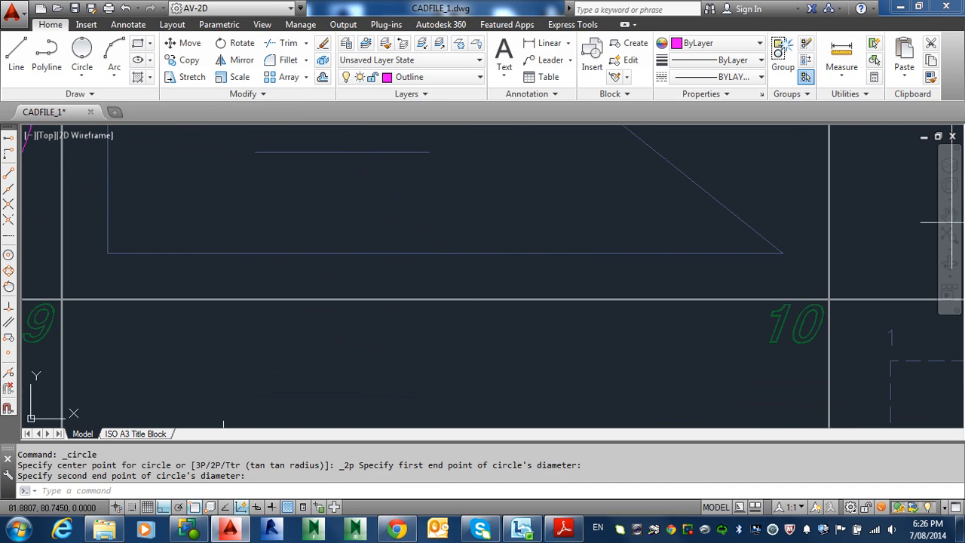
{"action": "middle_click_drag", "start_coordinate": [357, 157], "coordinate": [327, 250]}
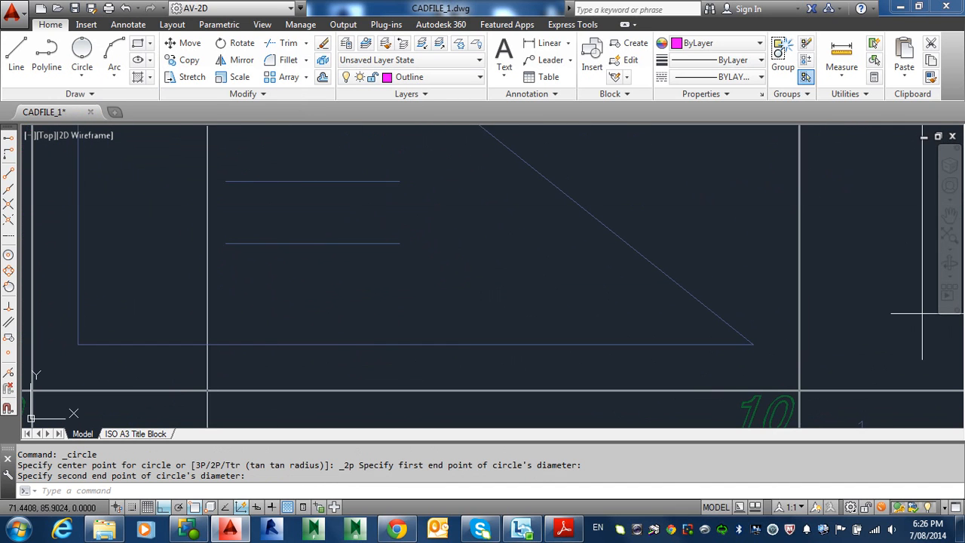
{"action": "left_click", "coordinate": [81, 76]}
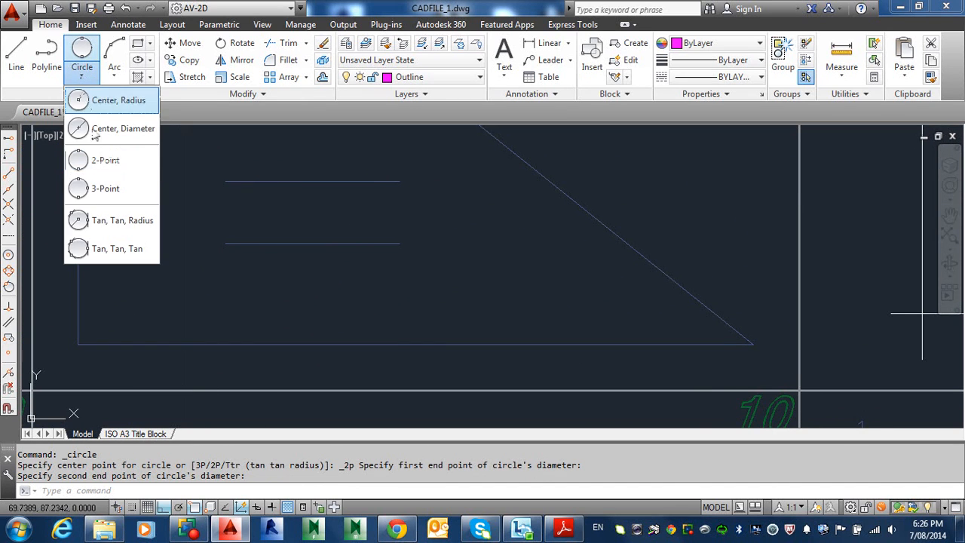
{"action": "left_click", "coordinate": [121, 221]}
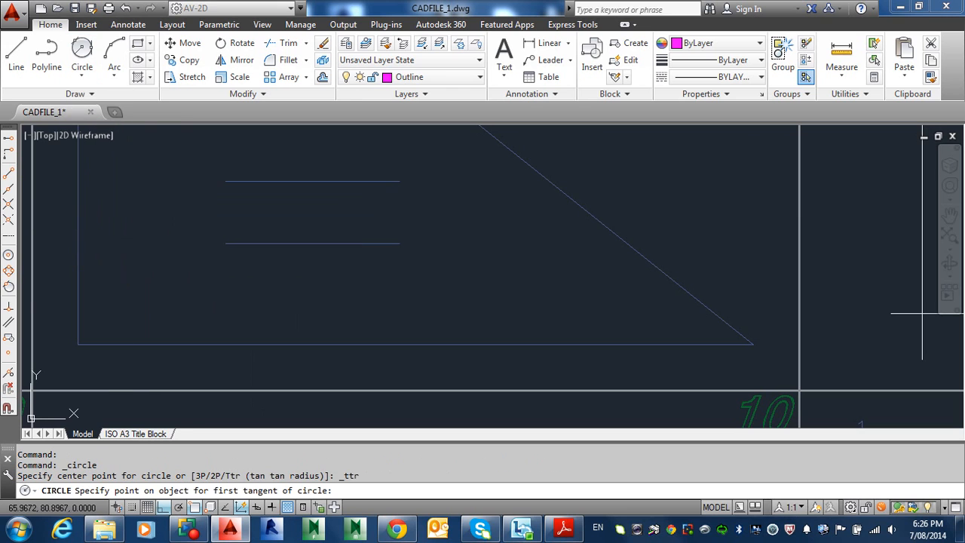
{"action": "left_click", "coordinate": [620, 343]}
{"action": "left_click", "coordinate": [656, 273]}
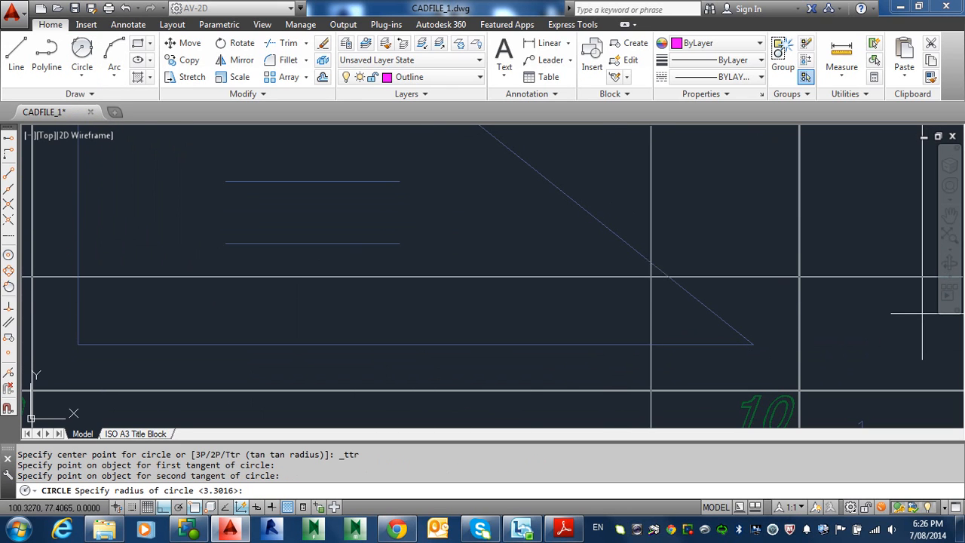
{"action": "type", "text": "4."}
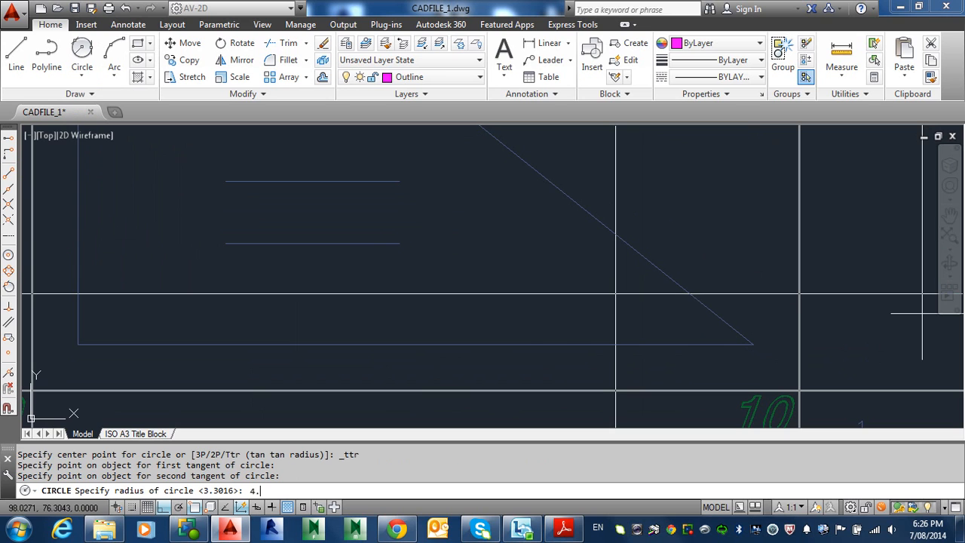
{"action": "type", "text": "5"}
{"action": "key", "text": "Return"}
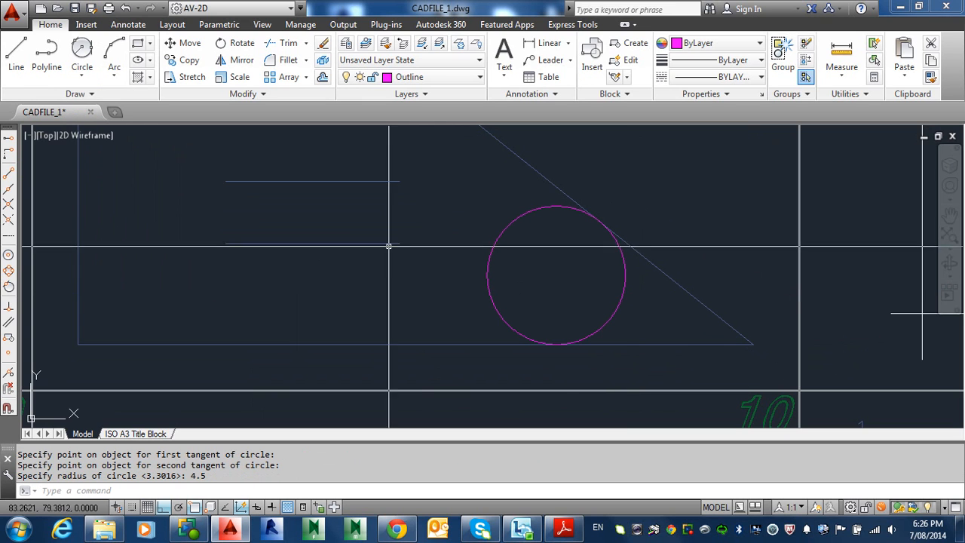
{"action": "left_click", "coordinate": [82, 76]}
{"action": "left_click", "coordinate": [105, 248]}
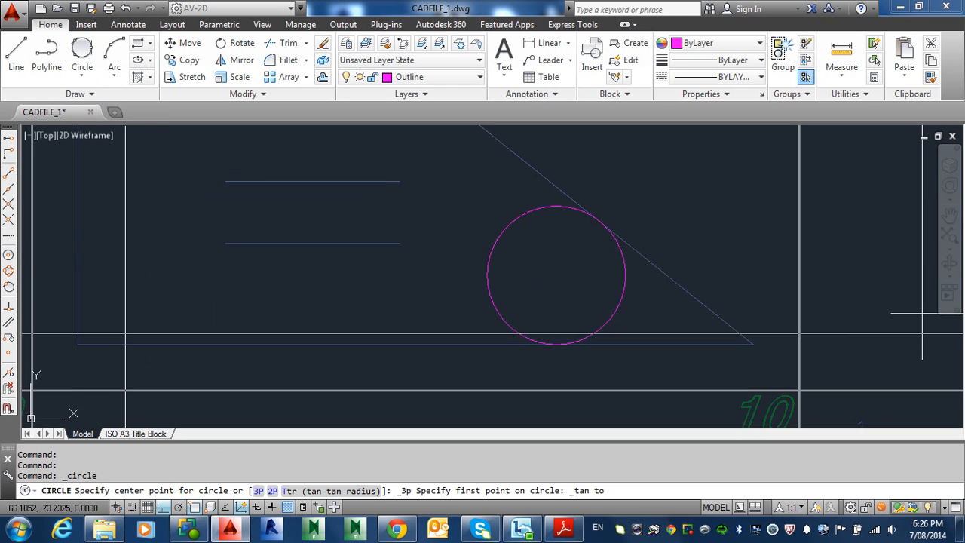
{"action": "key", "text": "Escape"}
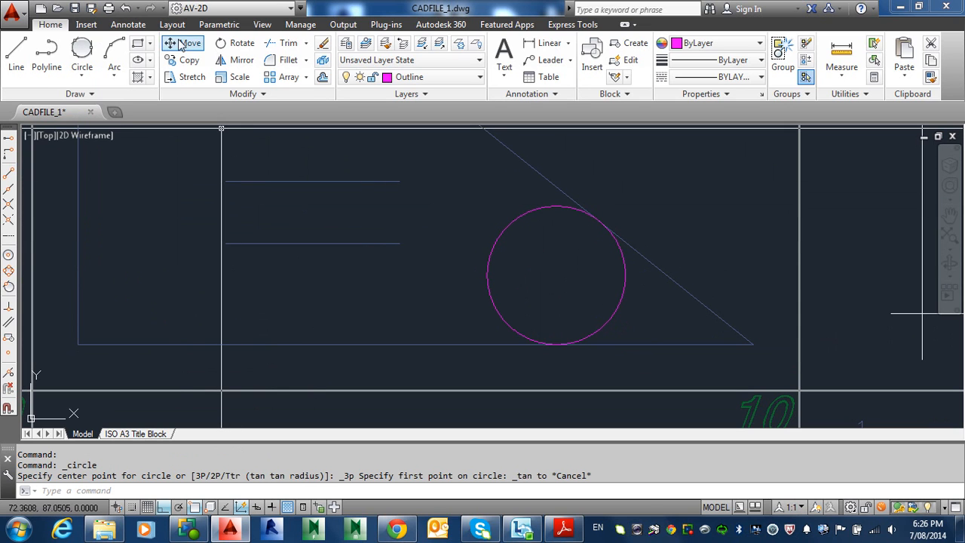
Draw a 2-point circle whose diameter joins the left endpoints of the two parallel horizontal lines in box 6.
{"action": "left_click", "coordinate": [82, 77]}
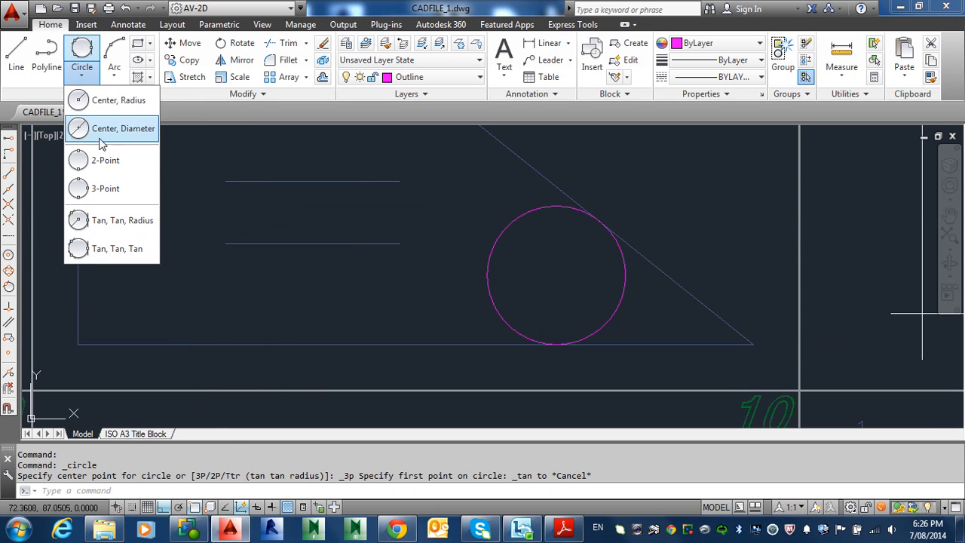
{"action": "left_click", "coordinate": [81, 160]}
{"action": "left_click", "coordinate": [226, 242]}
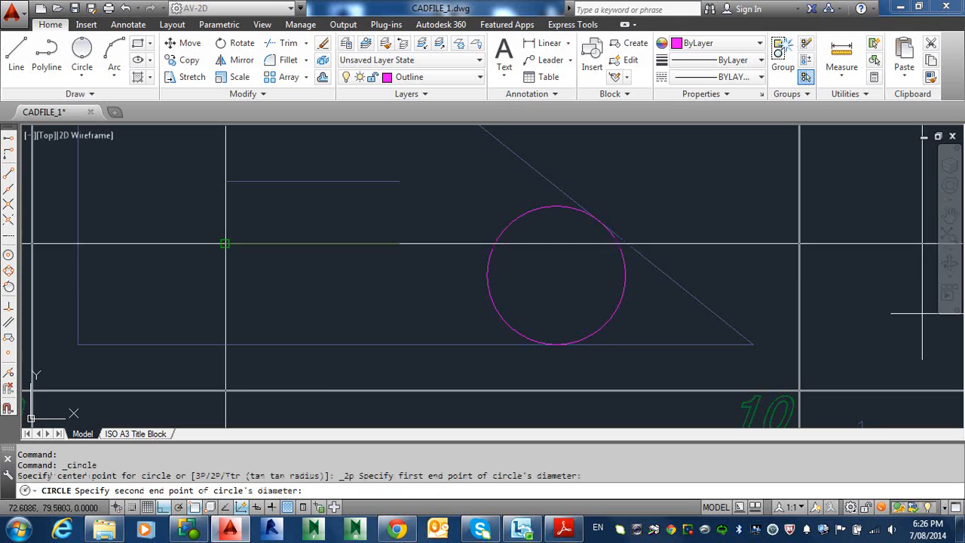
{"action": "left_click", "coordinate": [238, 197]}
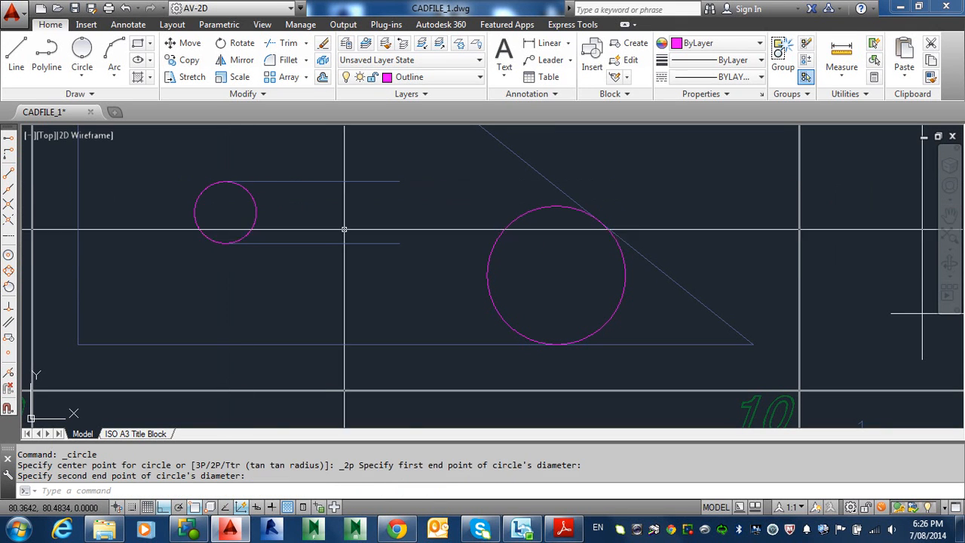
Draw a 2-point circle whose diameter joins the right endpoints of the two parallel horizontal lines in box 6.
{"action": "key", "text": "Return"}
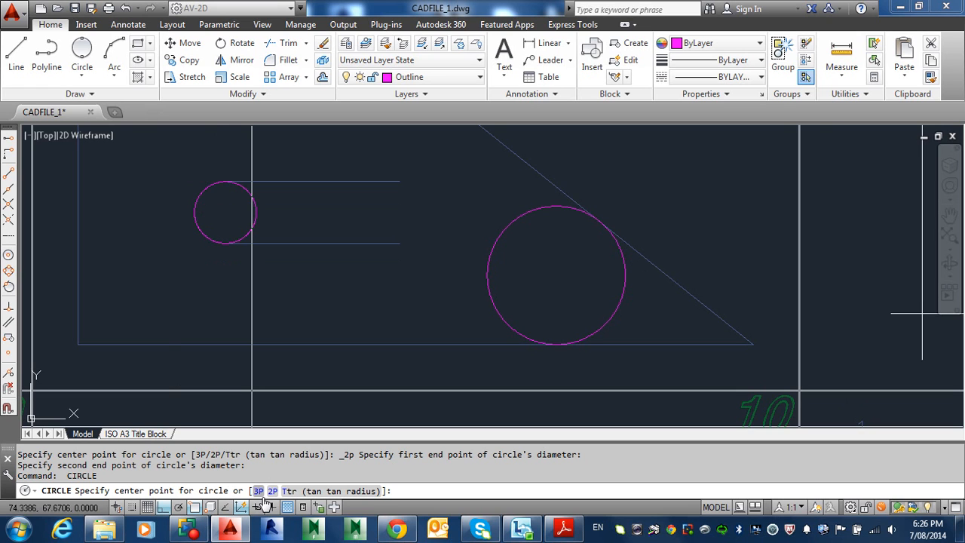
{"action": "left_click", "coordinate": [81, 75]}
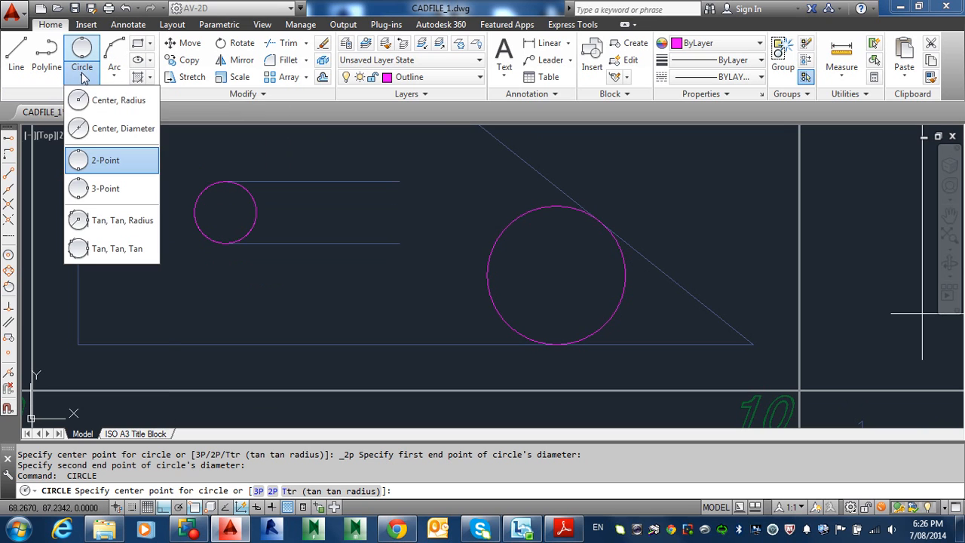
{"action": "left_click", "coordinate": [98, 161]}
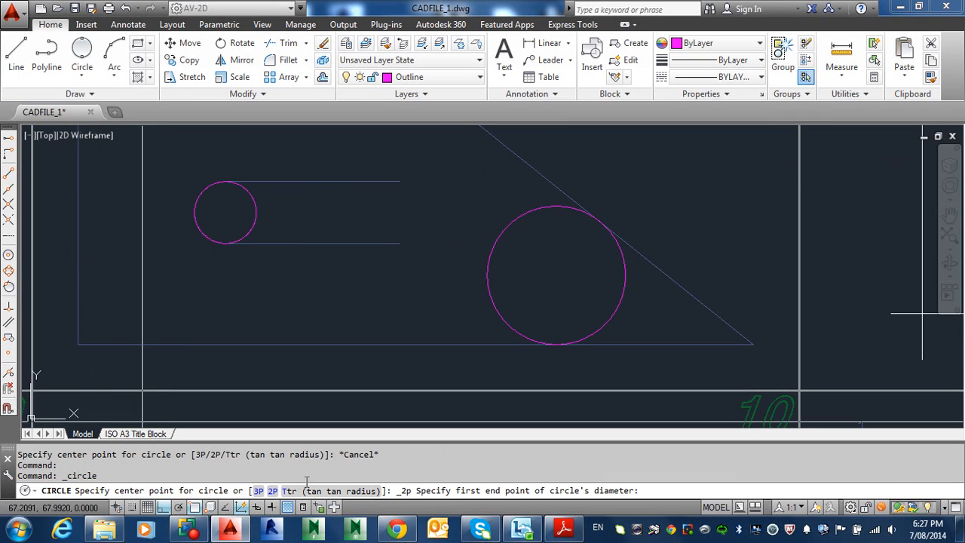
{"action": "left_click", "coordinate": [399, 243]}
{"action": "left_click", "coordinate": [399, 181]}
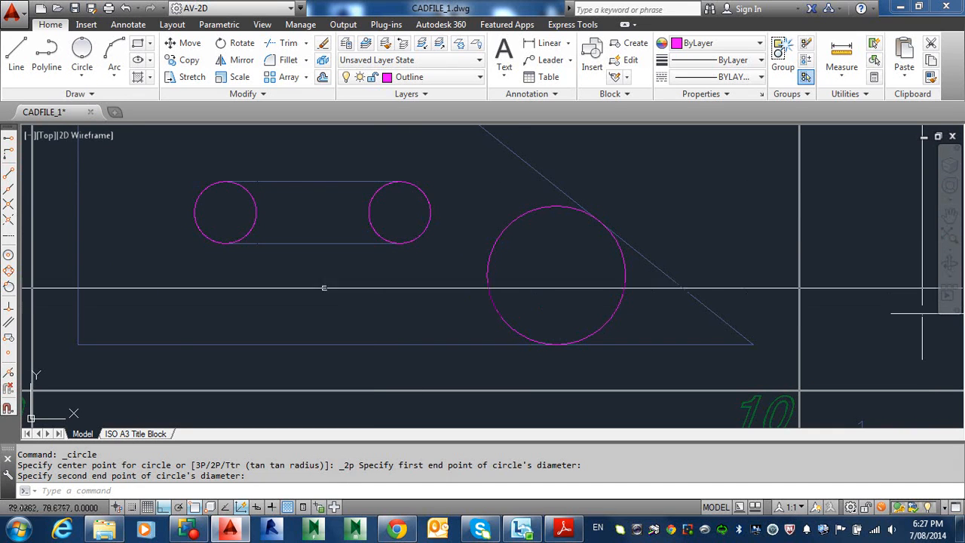
Draw a Tan, Tan, Tan circle tangent to the outline's base line, its left vertical line and the left small circle in box 6.
{"action": "left_click", "coordinate": [81, 76]}
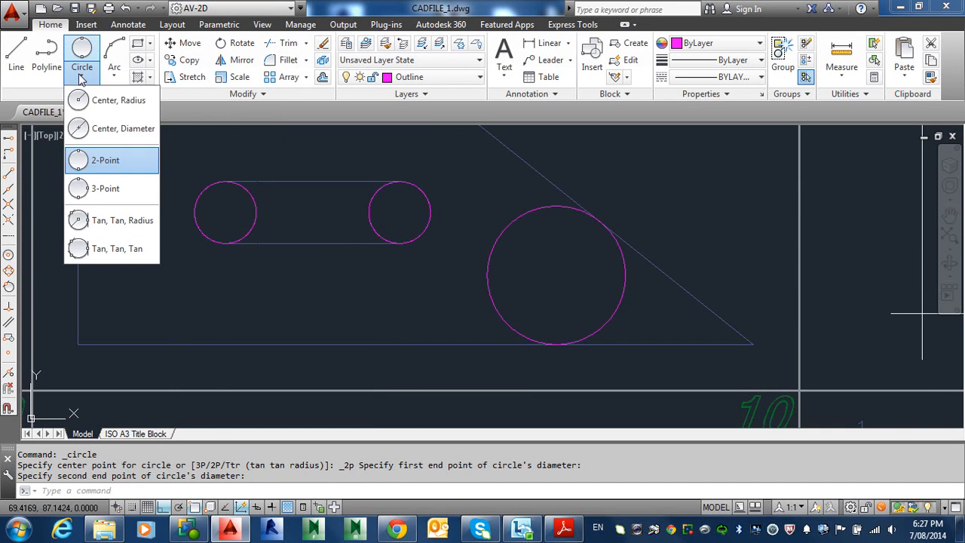
{"action": "left_click", "coordinate": [93, 256]}
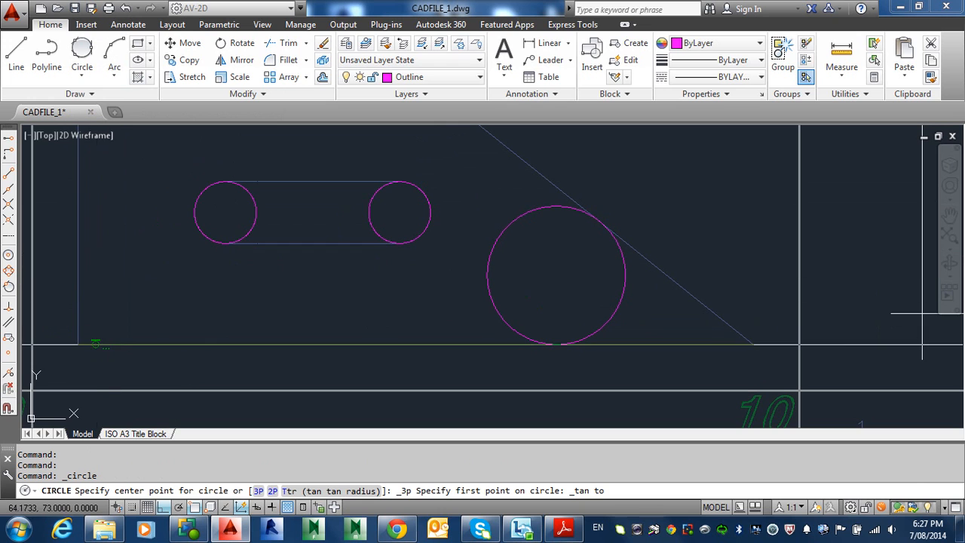
{"action": "left_click", "coordinate": [123, 343]}
{"action": "left_click", "coordinate": [686, 291]}
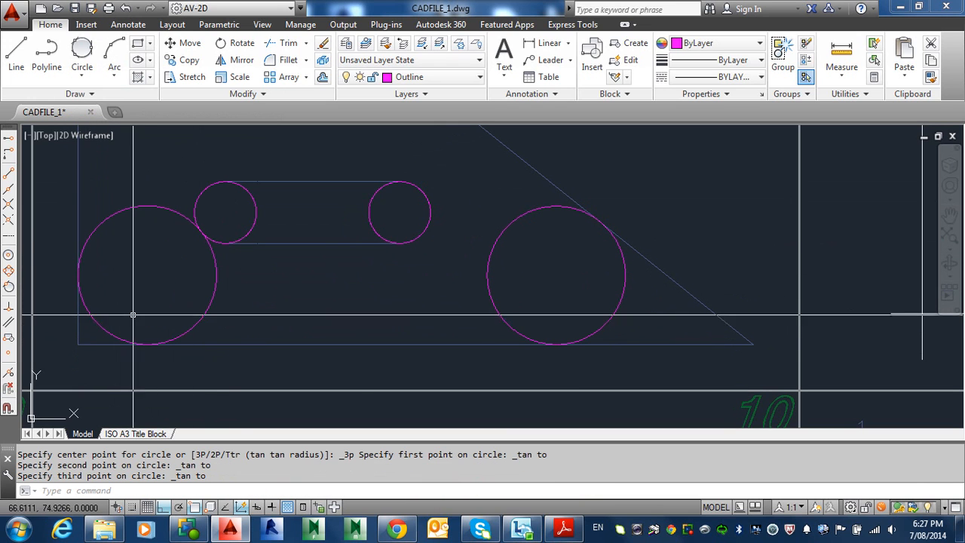
{"action": "left_click", "coordinate": [142, 289]}
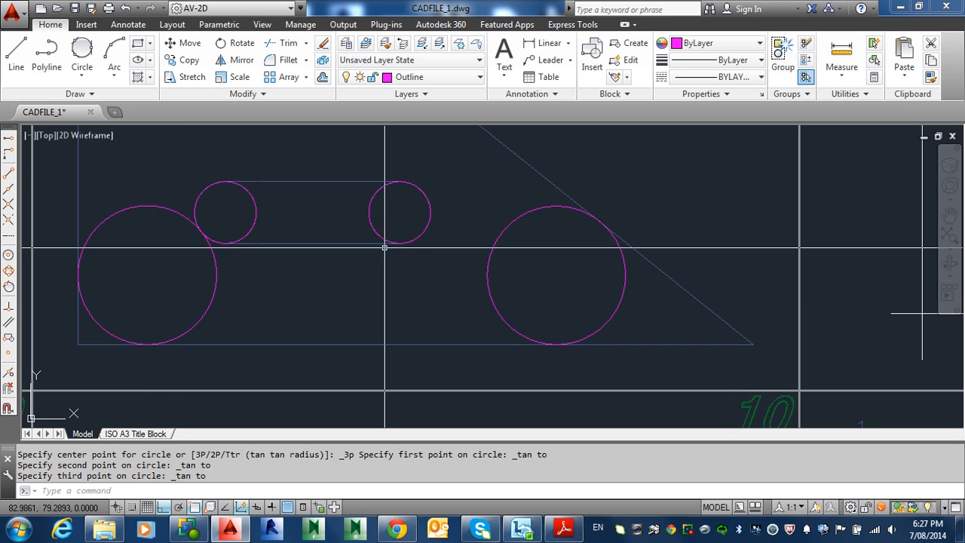
{"action": "left_click", "coordinate": [859, 96]}
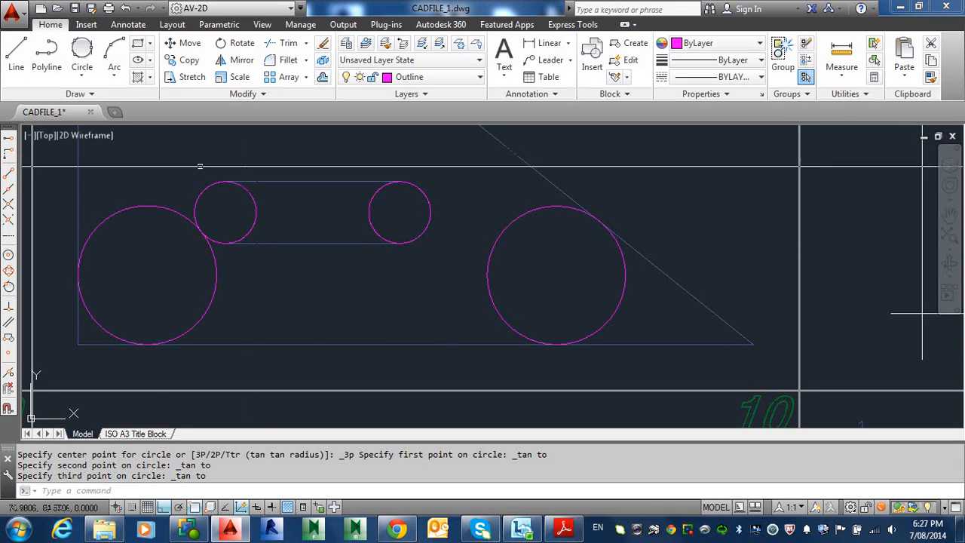
List the properties of the two large tangent circles in box 6 to compare their radii, and close the text window.
{"action": "type", "text": "li"}
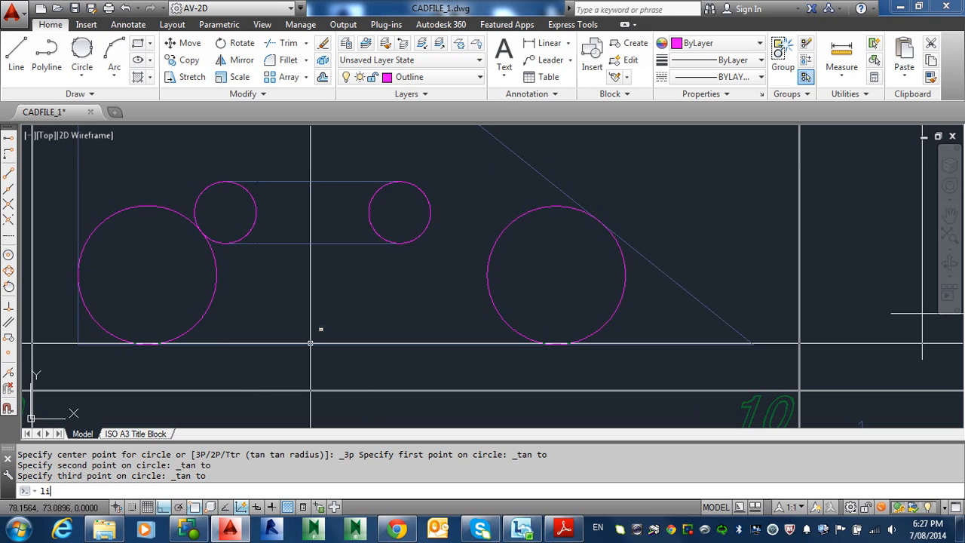
{"action": "key", "text": "Return"}
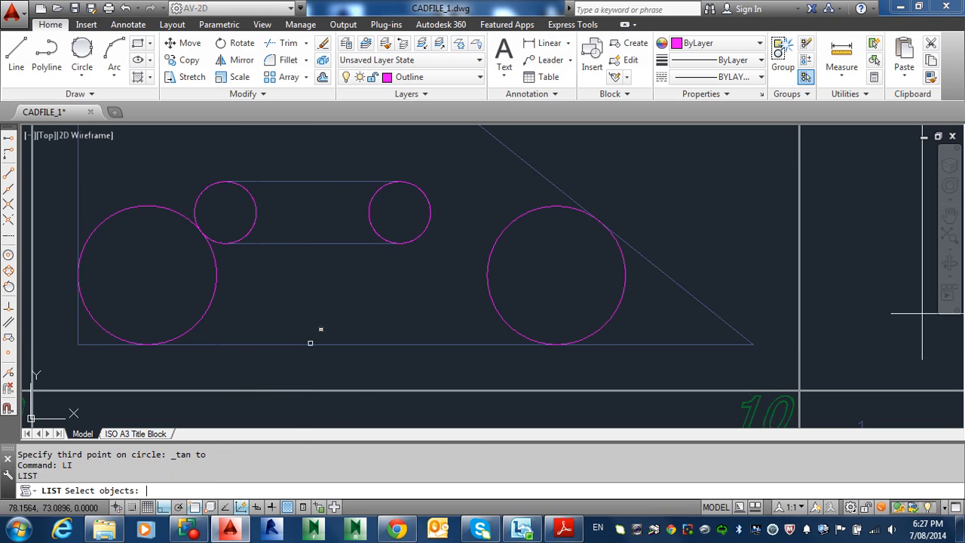
{"action": "left_click", "coordinate": [500, 229]}
{"action": "left_click", "coordinate": [209, 306]}
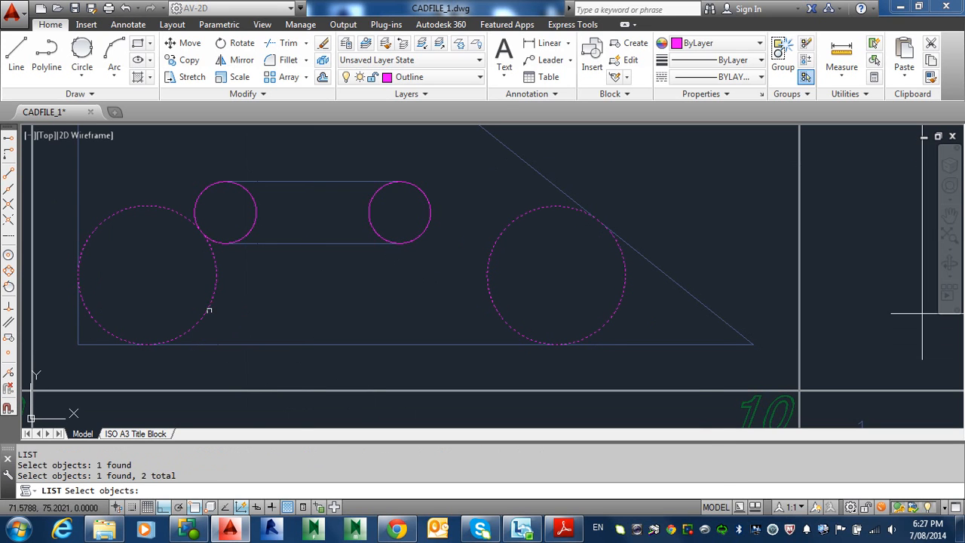
{"action": "key", "text": "Return"}
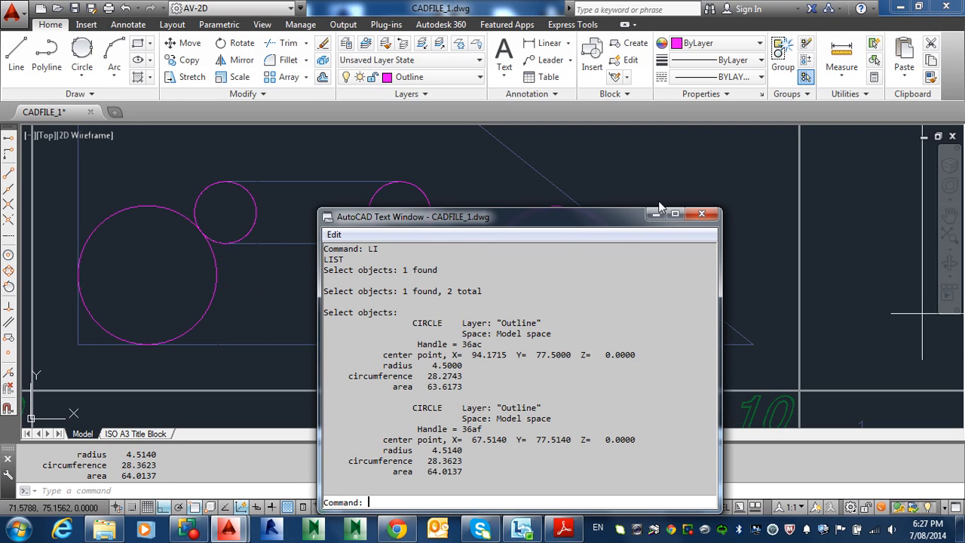
{"action": "left_click", "coordinate": [701, 213]}
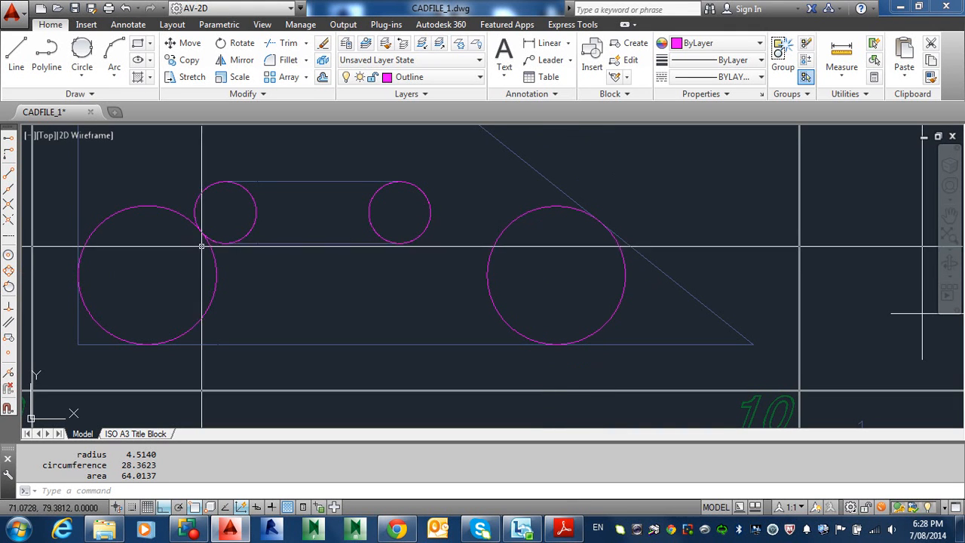
Set the radius of the left large tangent circle in box 6 to 6 through its properties.
{"action": "left_click", "coordinate": [214, 288]}
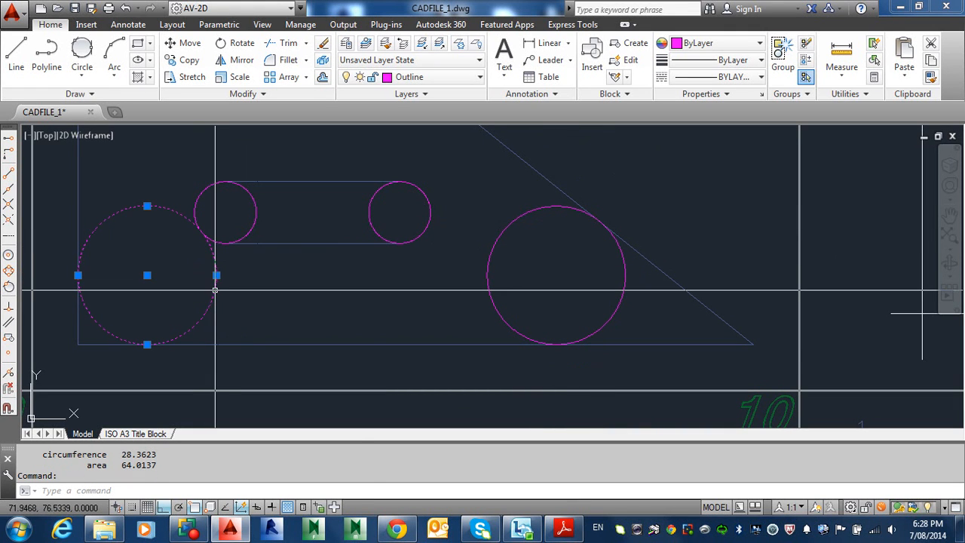
{"action": "right_click", "coordinate": [214, 288]}
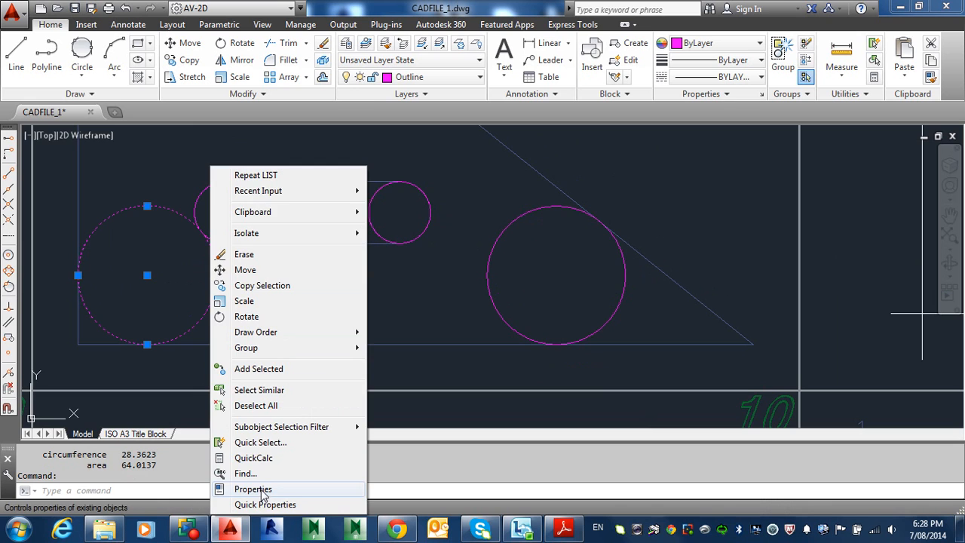
{"action": "left_click", "coordinate": [238, 489]}
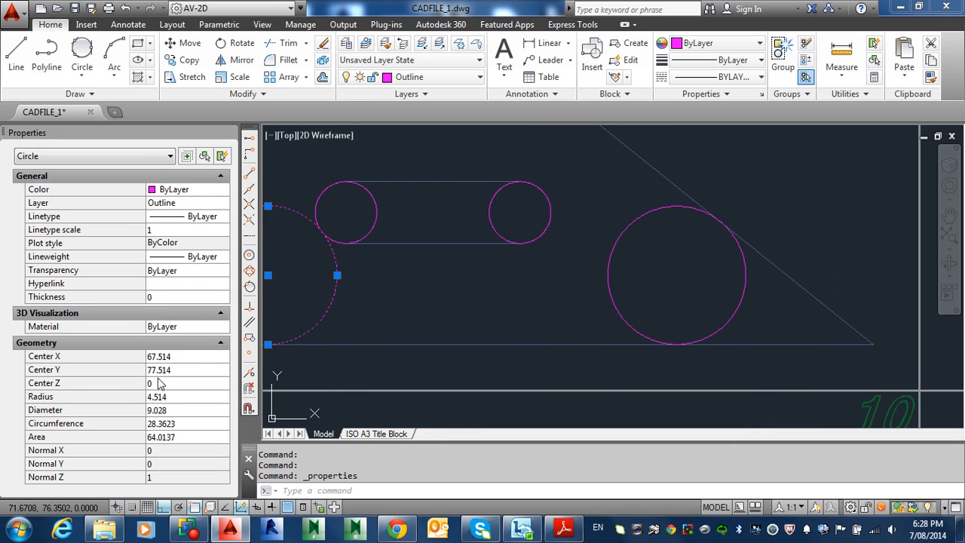
{"action": "left_click", "coordinate": [164, 399]}
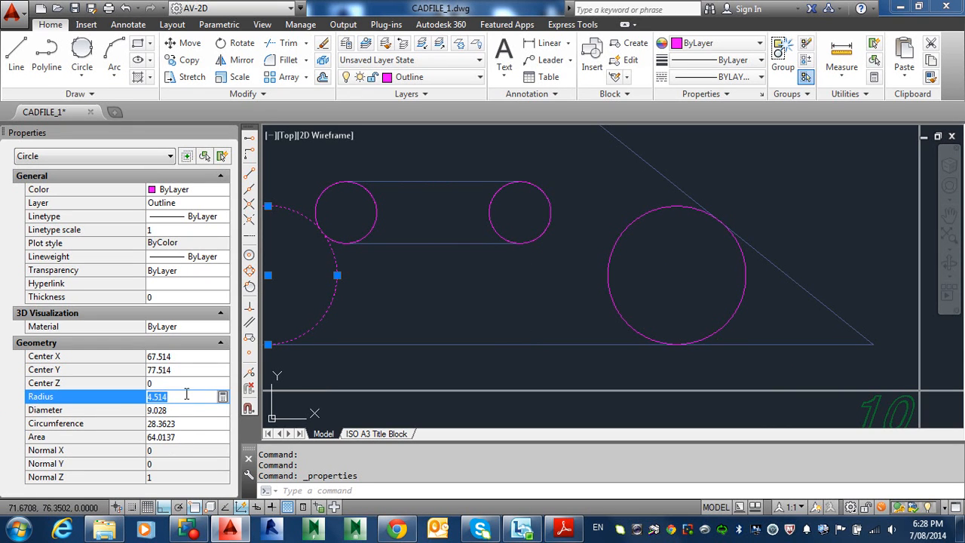
{"action": "left_click_drag", "start_coordinate": [187, 395], "coordinate": [158, 400]}
{"action": "type", "text": "6"}
{"action": "left_click", "coordinate": [134, 414]}
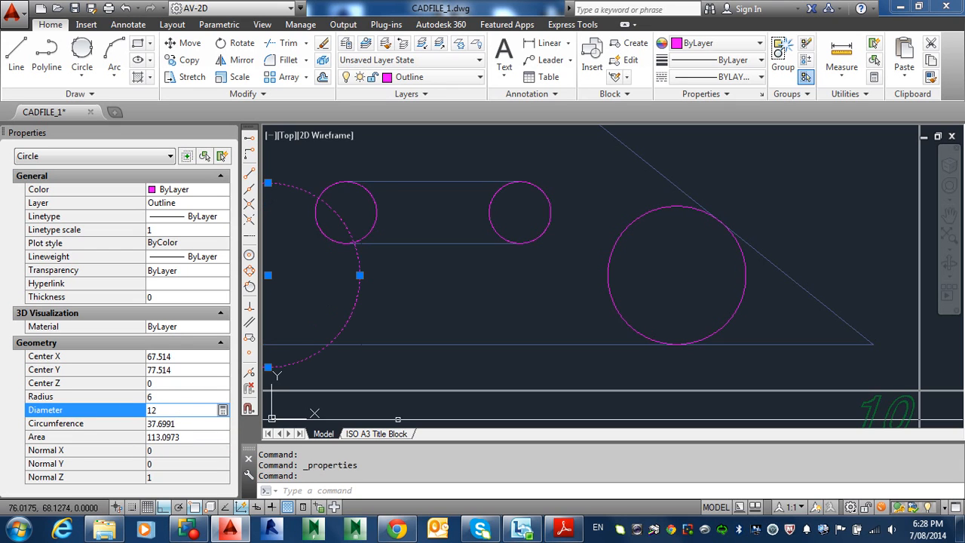
{"action": "middle_click_drag", "start_coordinate": [400, 416], "coordinate": [532, 388]}
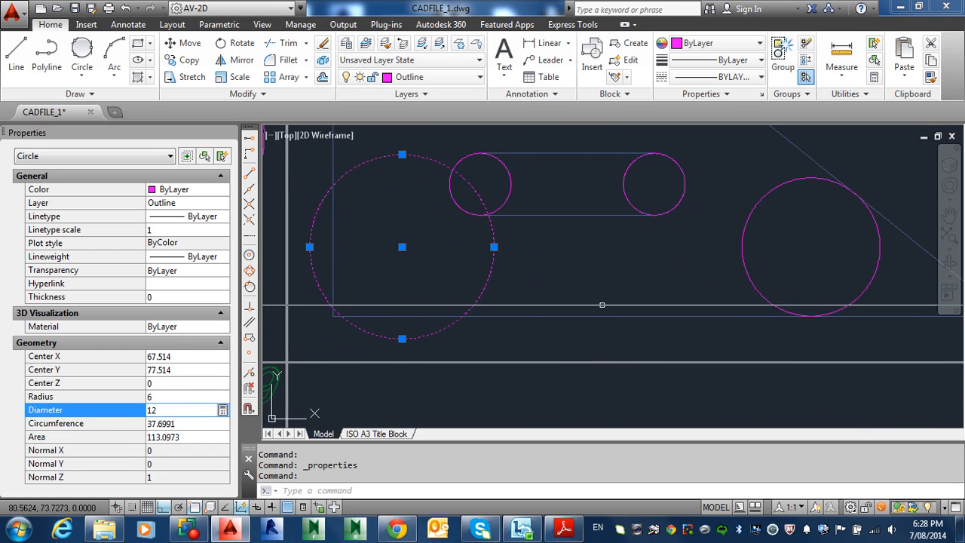
Undo the radius change on the left large tangent circle in box 6.
{"action": "key", "text": "ctrl+z"}
{"action": "key", "text": "ctrl+z"}
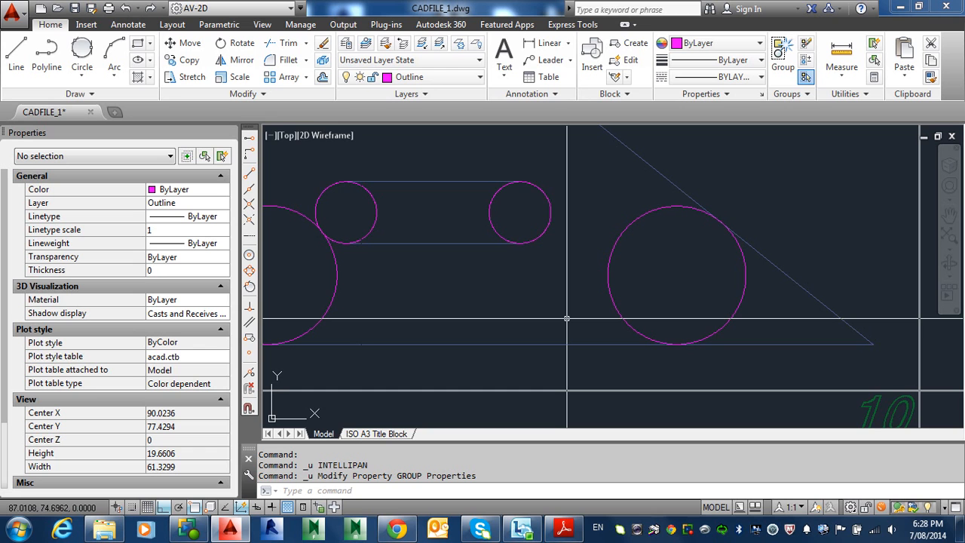
Close the Properties palette.
{"action": "scroll", "coordinate": [389, 315], "scroll_direction": "down", "scroll_amount": 5}
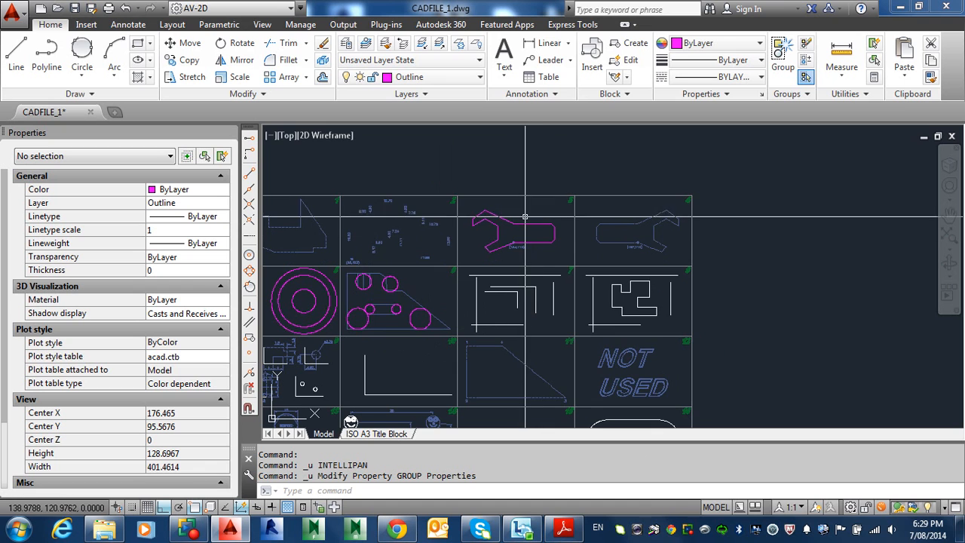
{"action": "scroll", "coordinate": [525, 221], "scroll_direction": "up", "scroll_amount": 6}
{"action": "middle_click_drag", "start_coordinate": [512, 339], "coordinate": [471, 126]}
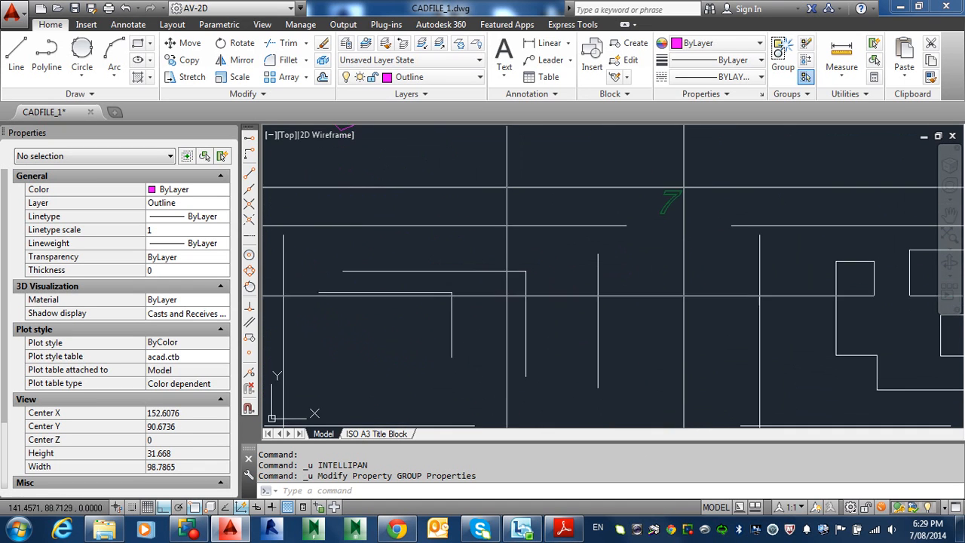
{"action": "mouse_move", "coordinate": [507, 294]}
{"action": "middle_mouse_down"}
{"action": "mouse_move", "coordinate": [558, 195]}
{"action": "mouse_move", "coordinate": [578, 254]}
{"action": "middle_mouse_up"}
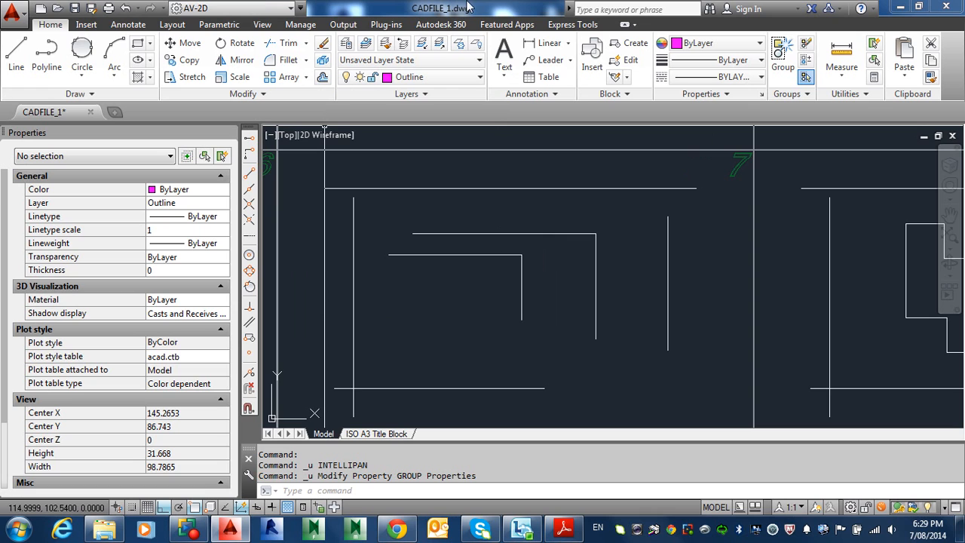
{"action": "left_click", "coordinate": [306, 60]}
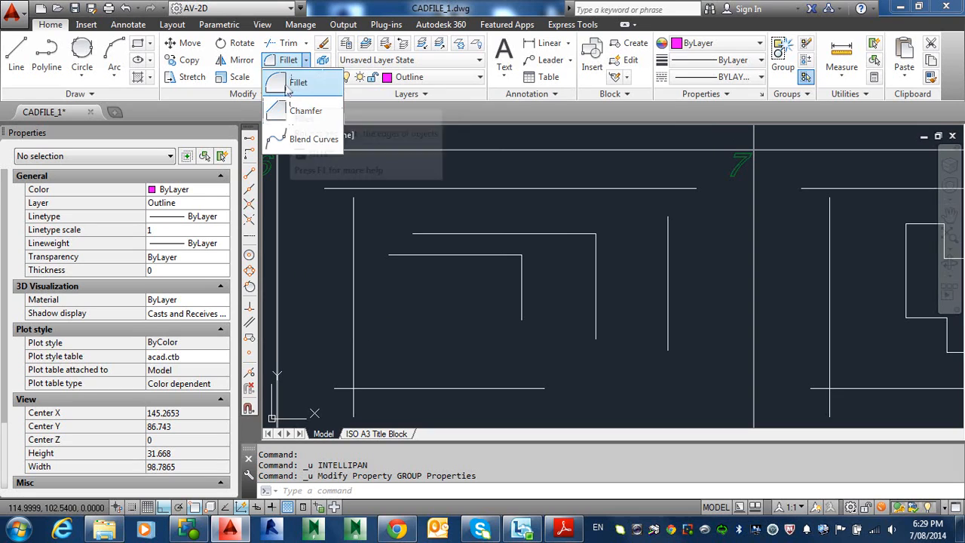
{"action": "left_click", "coordinate": [280, 85]}
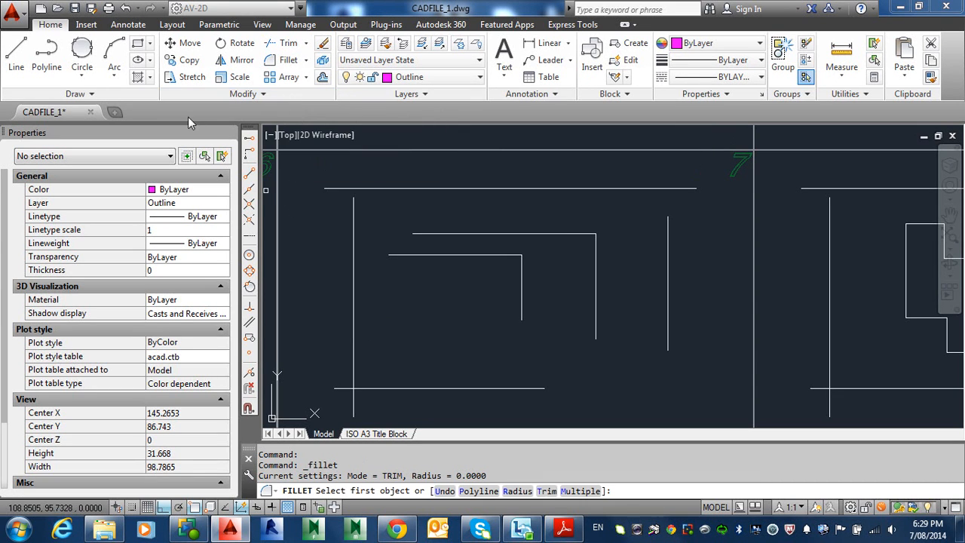
{"action": "left_click", "coordinate": [230, 134]}
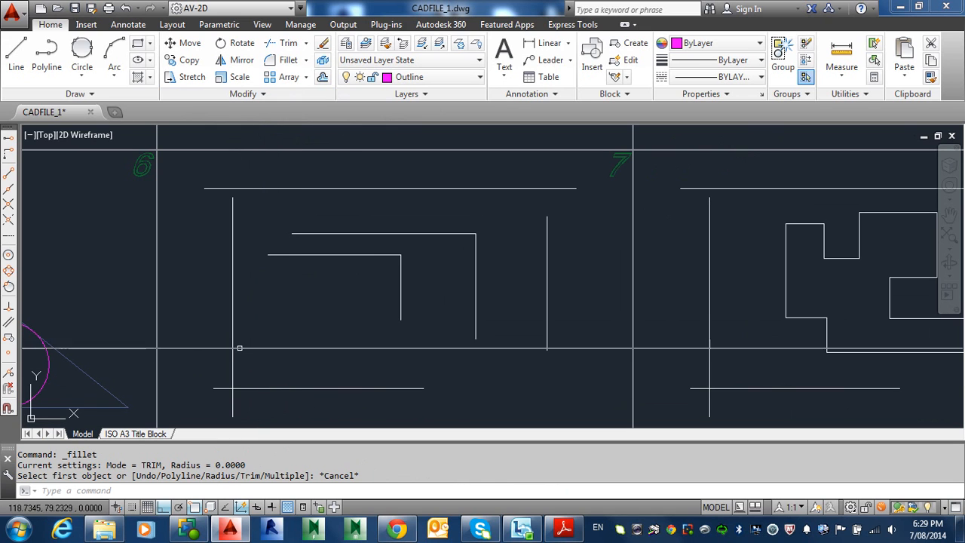
Fillet the left vertical line and the lower horizontal line in box 7 with radius 0 to form a sharp corner.
{"action": "left_click", "coordinate": [285, 60]}
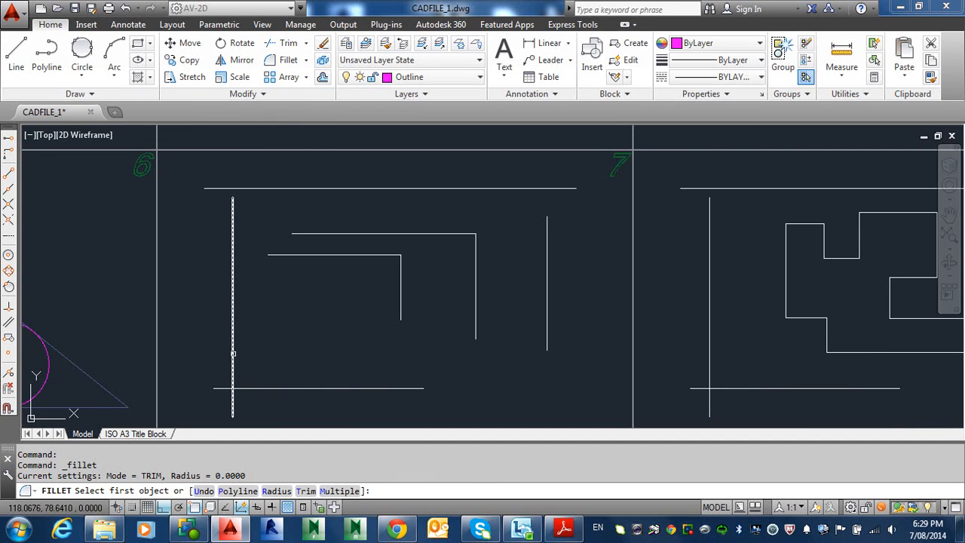
{"action": "left_click", "coordinate": [233, 354]}
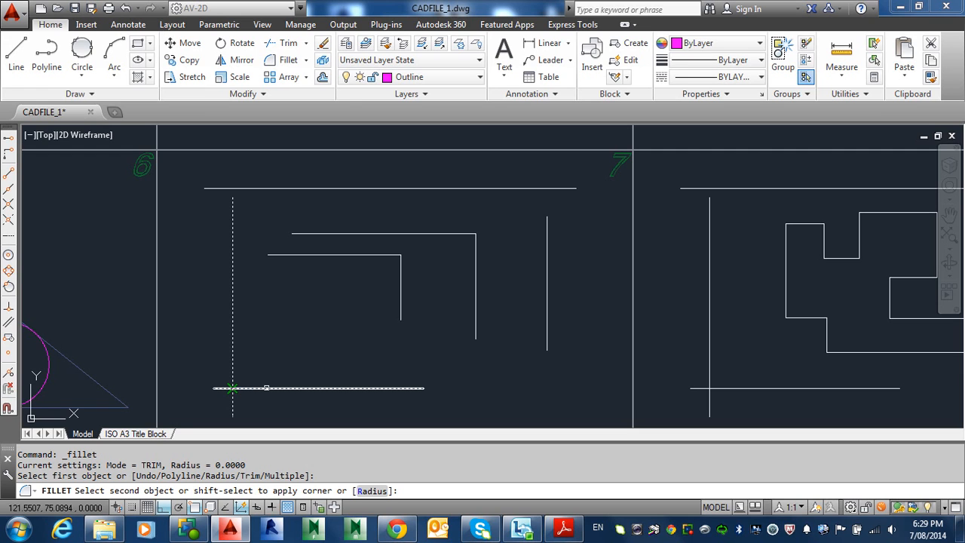
{"action": "left_click", "coordinate": [266, 388]}
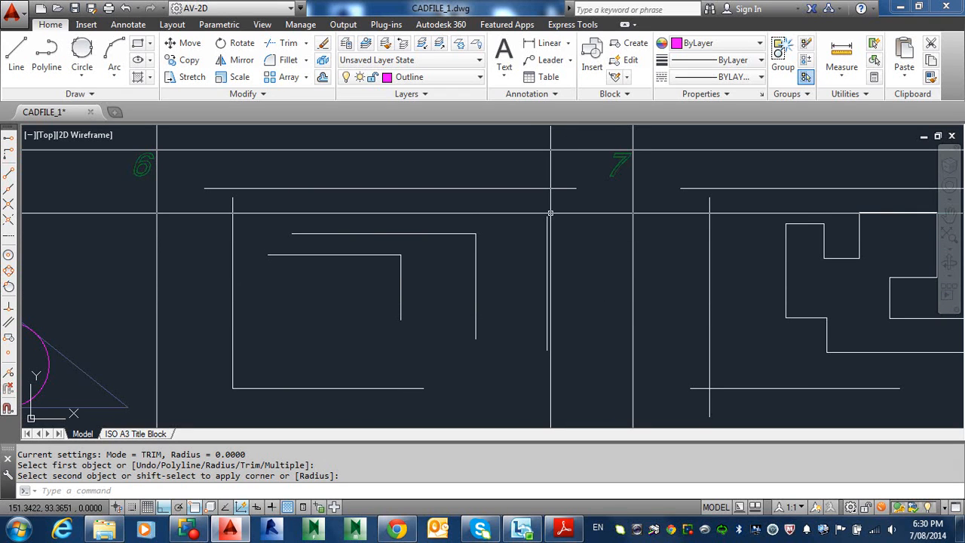
Fillet the right vertical line and the upper horizontal line in box 7 with radius 0 to form a sharp corner.
{"action": "type", "text": "f"}
{"action": "key", "text": "Return"}
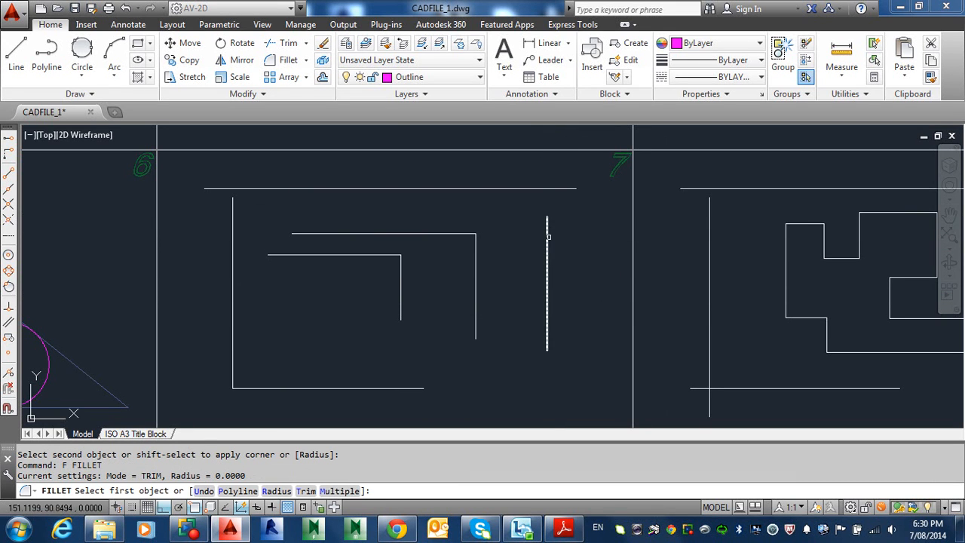
{"action": "left_click", "coordinate": [547, 236]}
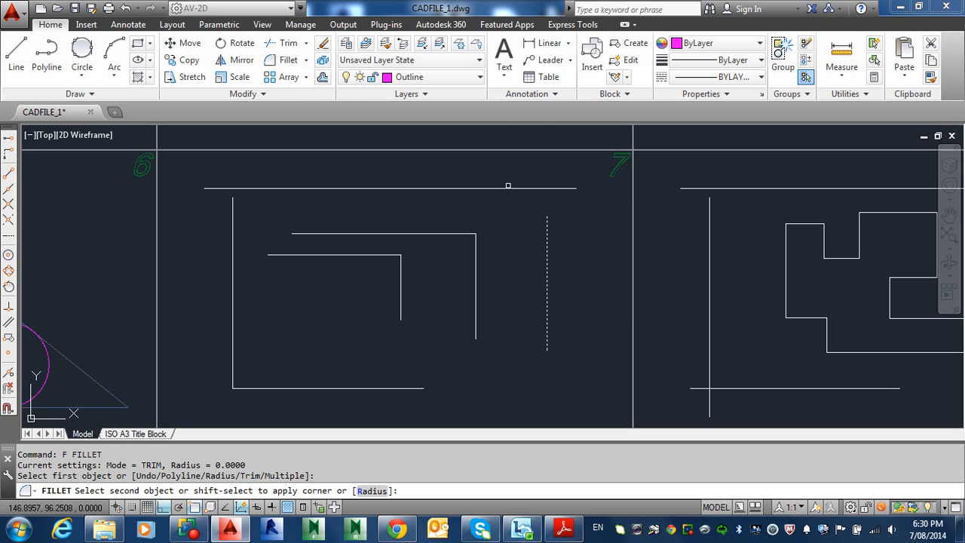
{"action": "left_click", "coordinate": [506, 187]}
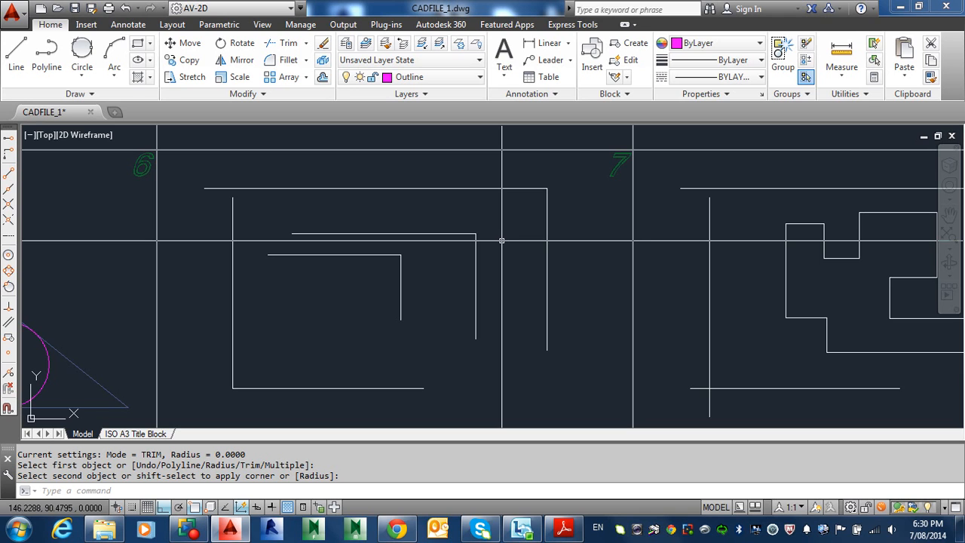
Set the fillet radius to 2.5 and round the corner between the left vertical and upper horizontal lines in box 7.
{"action": "left_click", "coordinate": [286, 60]}
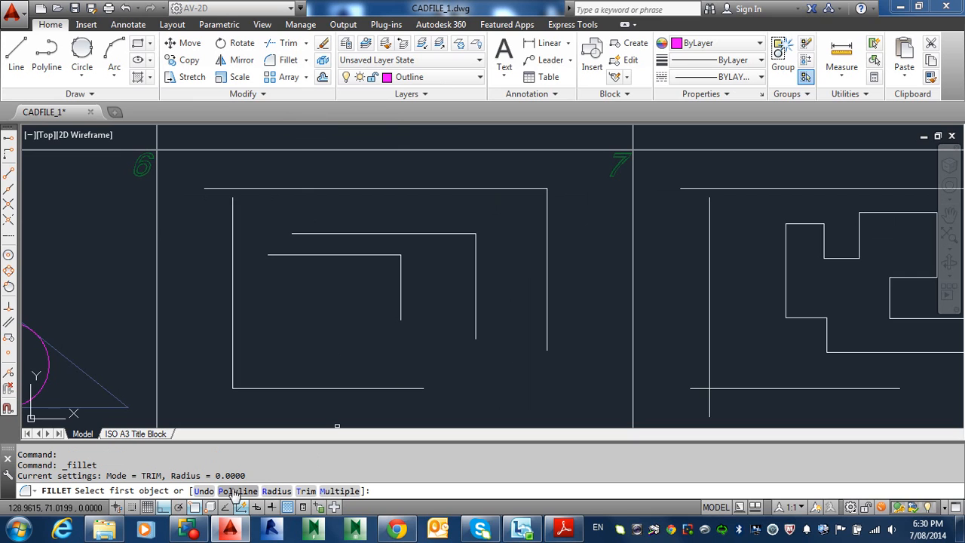
{"action": "left_click", "coordinate": [277, 490]}
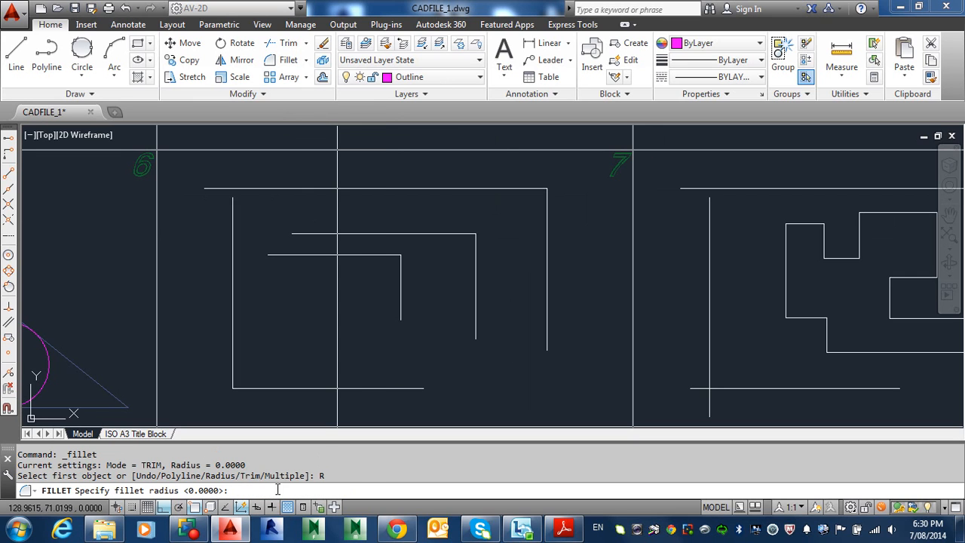
{"action": "type", "text": "2.5"}
{"action": "key", "text": "Return"}
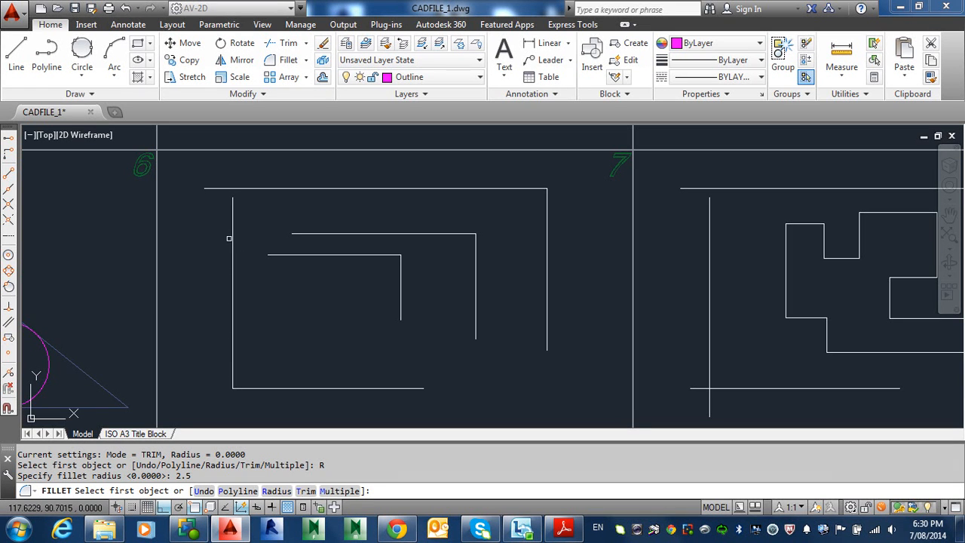
{"action": "left_click", "coordinate": [232, 226]}
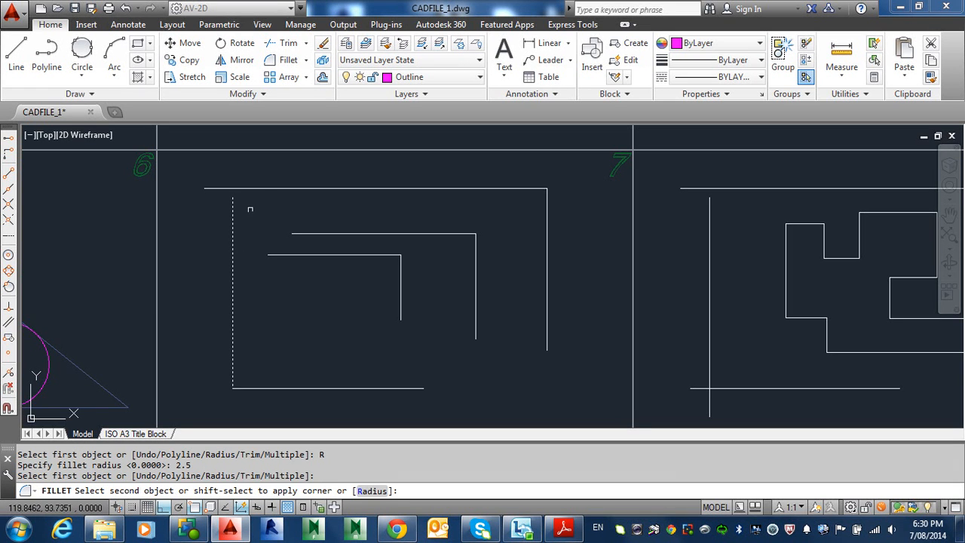
{"action": "left_click", "coordinate": [267, 190]}
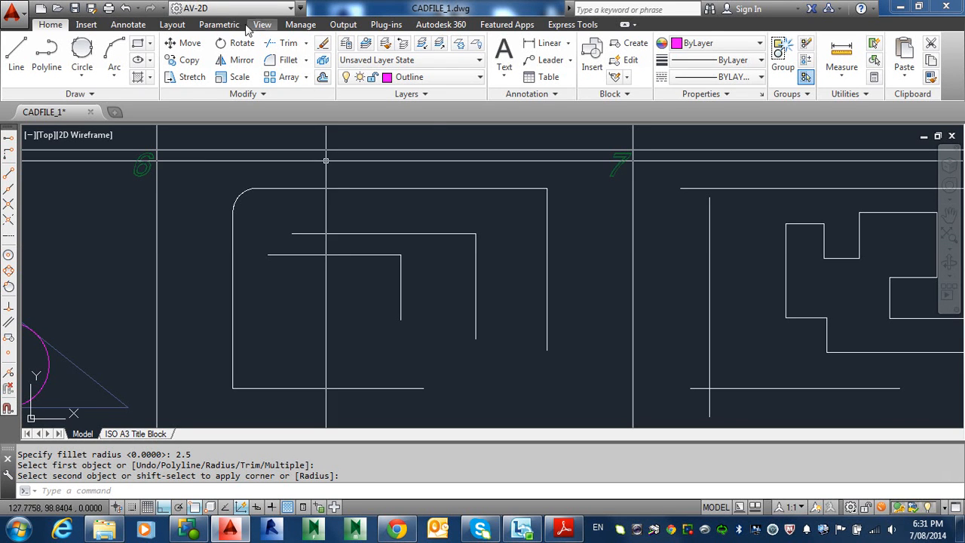
Start the Fillet command with its Multiple option.
{"action": "left_click", "coordinate": [283, 62]}
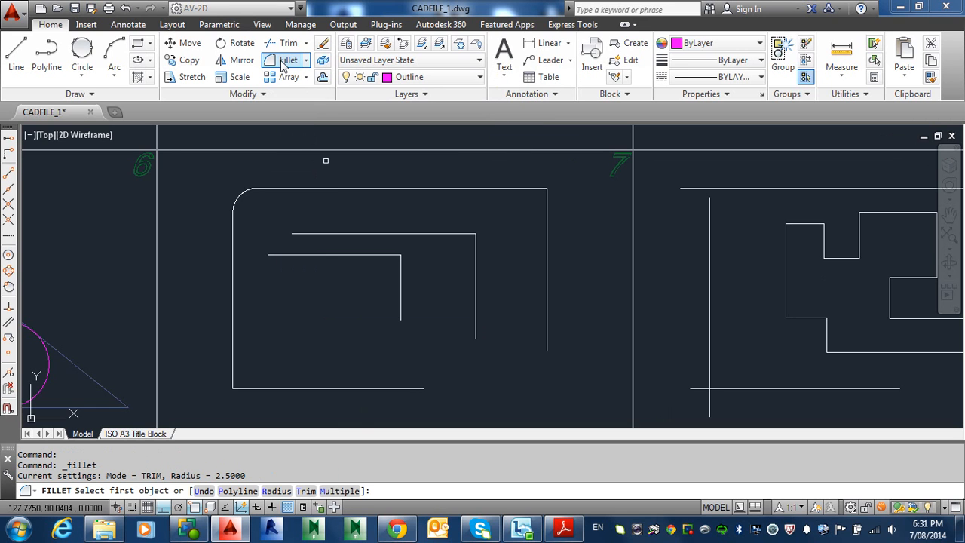
{"action": "left_click", "coordinate": [331, 493]}
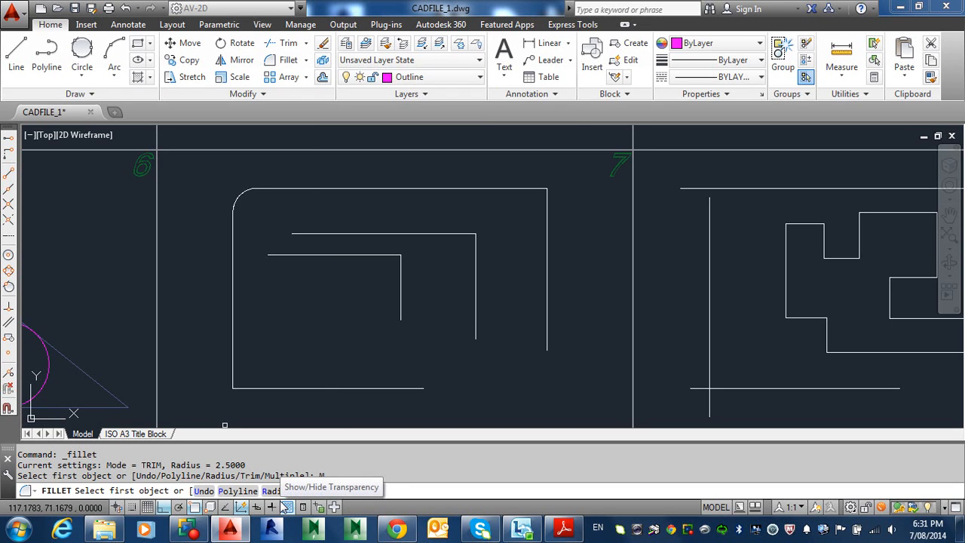
Switch to the workbook PDF in Adobe Reader and examine the 2.5 radius fillet instructions and figure on page 52.
{"action": "left_click", "coordinate": [564, 528]}
{"action": "scroll", "coordinate": [561, 506], "scroll_direction": "down", "scroll_amount": 4}
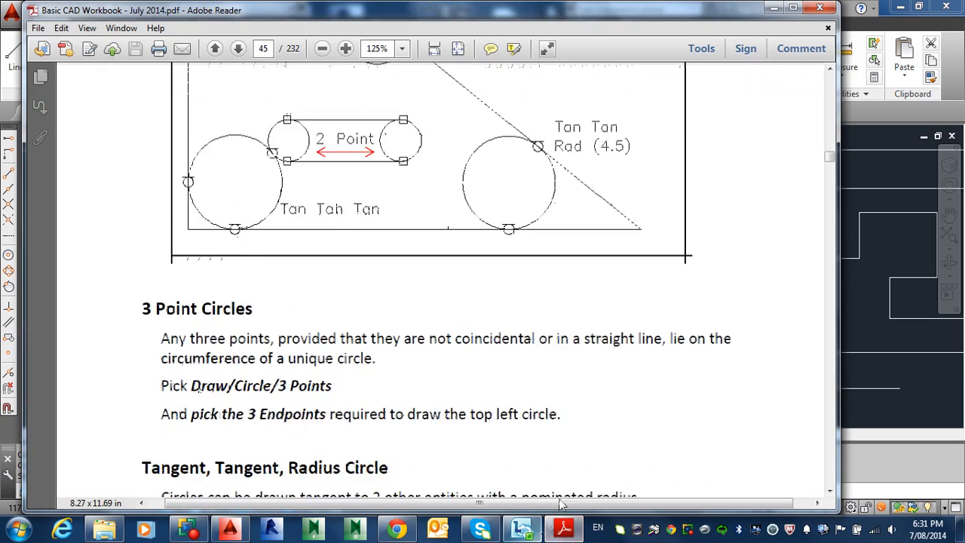
{"action": "scroll", "coordinate": [570, 259], "scroll_direction": "down", "scroll_amount": 15}
{"action": "scroll", "coordinate": [565, 347], "scroll_direction": "down", "scroll_amount": 2, "text": "ctrl"}
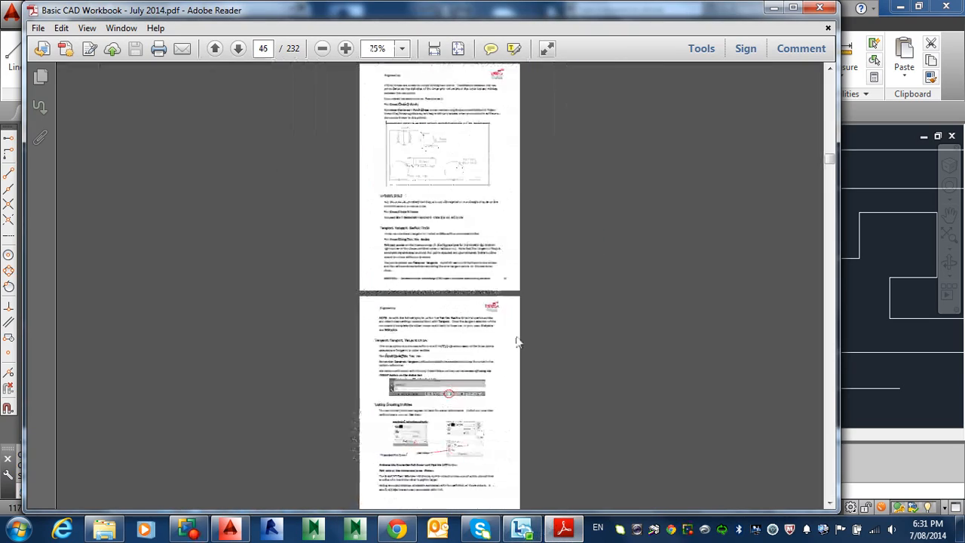
{"action": "scroll", "coordinate": [512, 343], "scroll_direction": "down", "scroll_amount": 20}
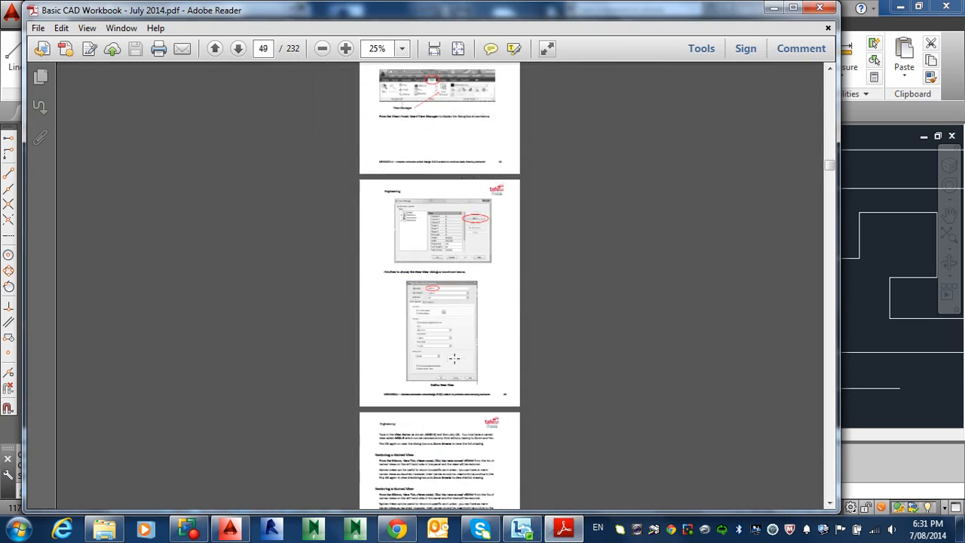
{"action": "scroll", "coordinate": [454, 359], "scroll_direction": "down", "scroll_amount": 12}
{"action": "scroll", "coordinate": [436, 332], "scroll_direction": "up", "scroll_amount": 2, "text": "ctrl"}
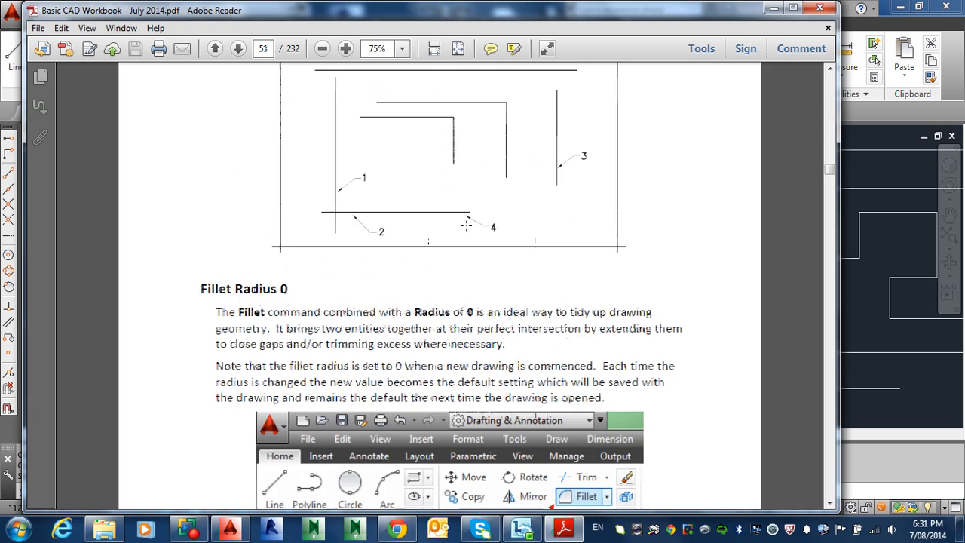
{"action": "scroll", "coordinate": [467, 226], "scroll_direction": "up", "scroll_amount": 1, "text": "ctrl"}
{"action": "scroll", "coordinate": [463, 238], "scroll_direction": "down", "scroll_amount": 15}
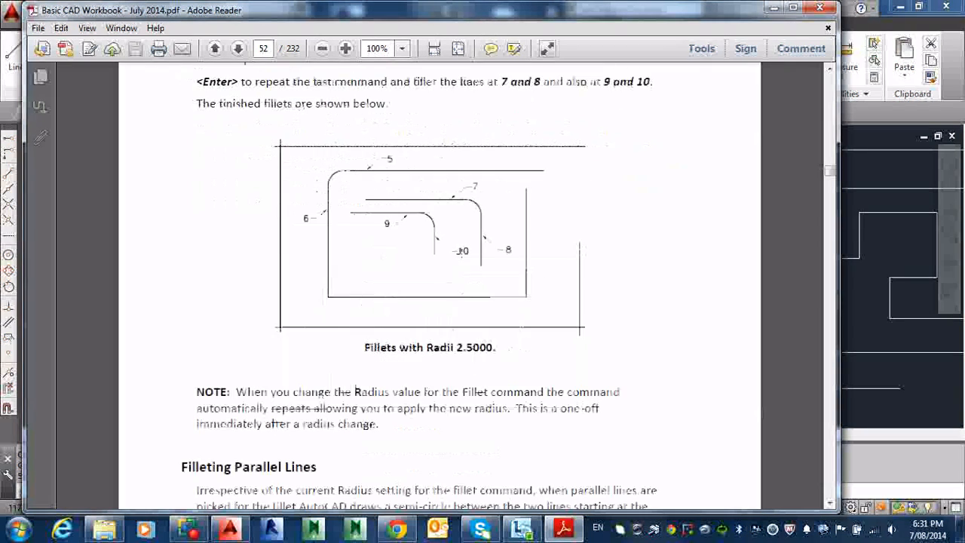
{"action": "scroll", "coordinate": [502, 172], "scroll_direction": "up", "scroll_amount": 1}
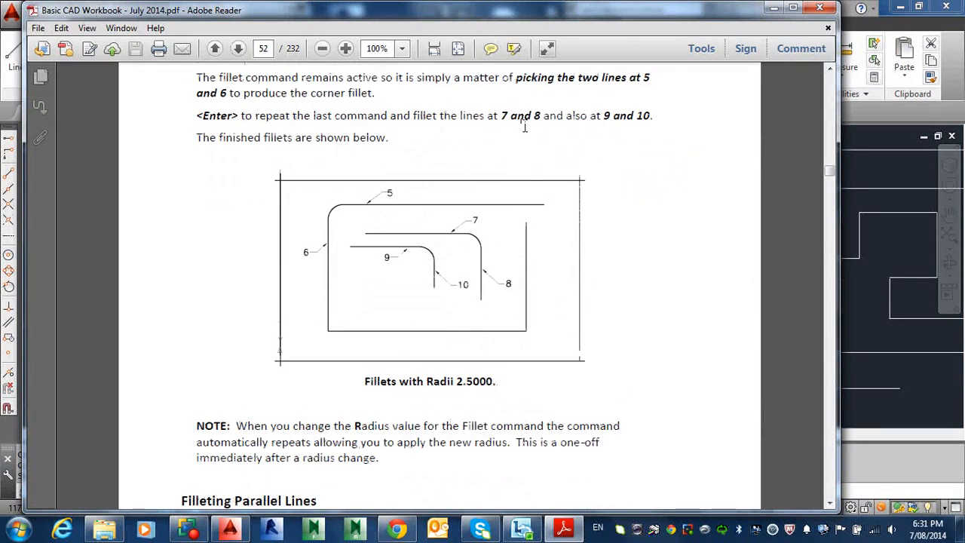
{"action": "scroll", "coordinate": [523, 155], "scroll_direction": "up", "scroll_amount": 1}
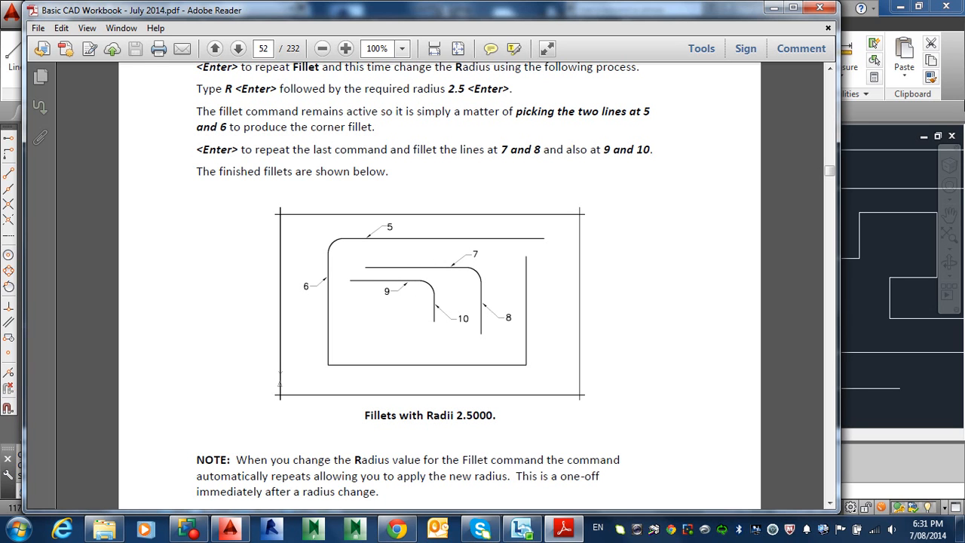
Return to the CADFILE_1 drawing and round the two inner corners in box 7 with the 2.5 radius fillet.
{"action": "left_click", "coordinate": [955, 51]}
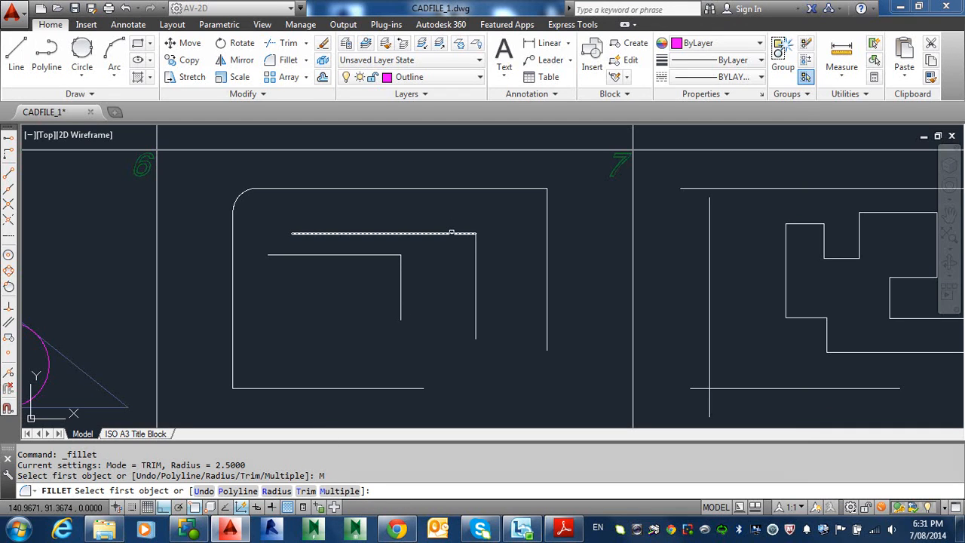
{"action": "left_click", "coordinate": [450, 235]}
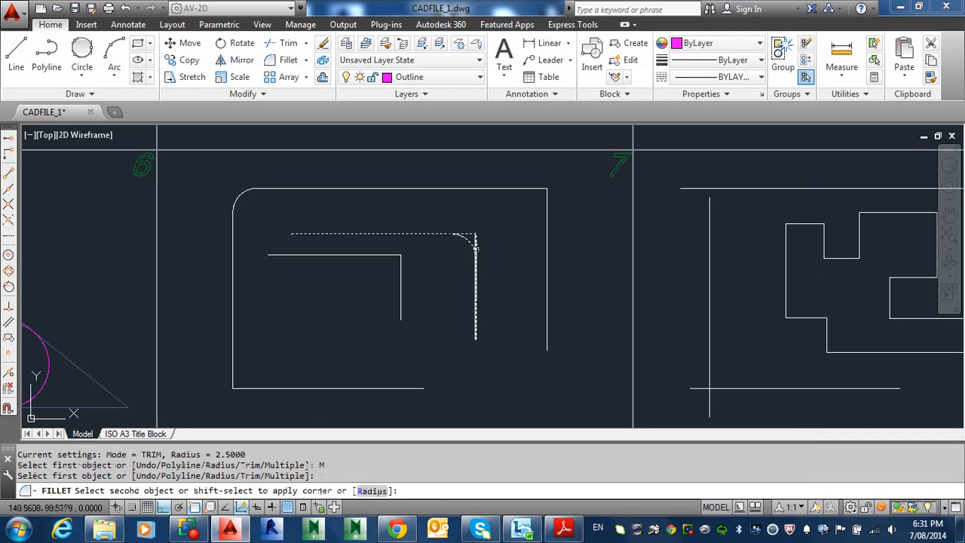
{"action": "left_click", "coordinate": [475, 297]}
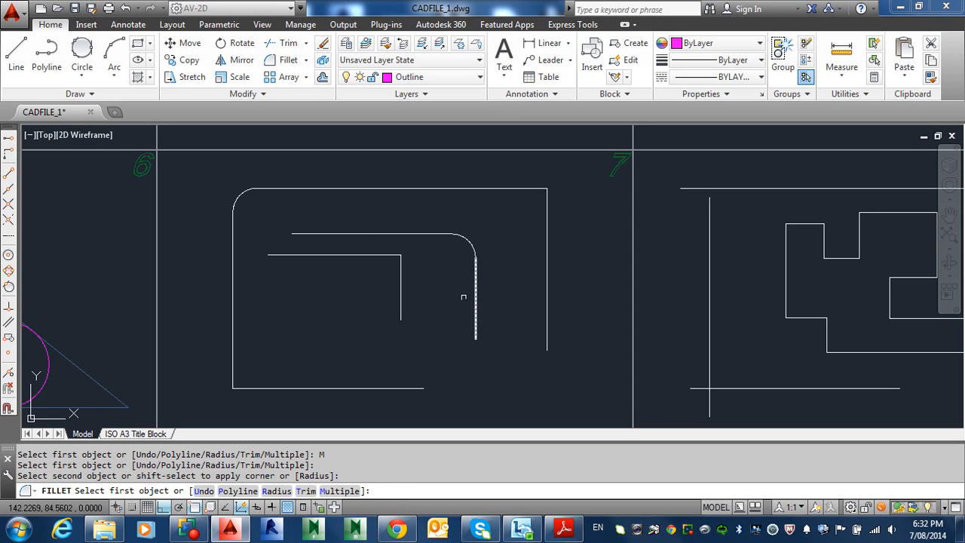
{"action": "left_click", "coordinate": [369, 254]}
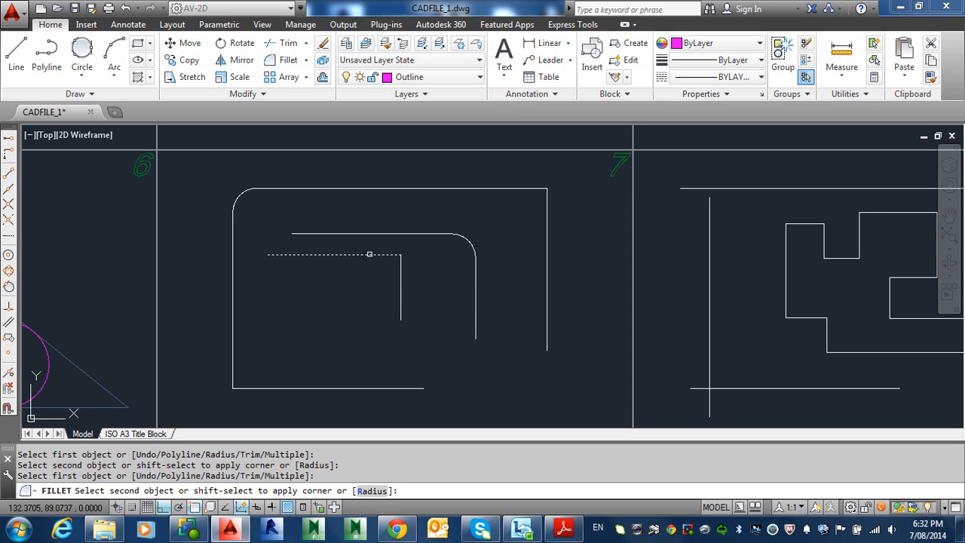
{"action": "left_click", "coordinate": [401, 291]}
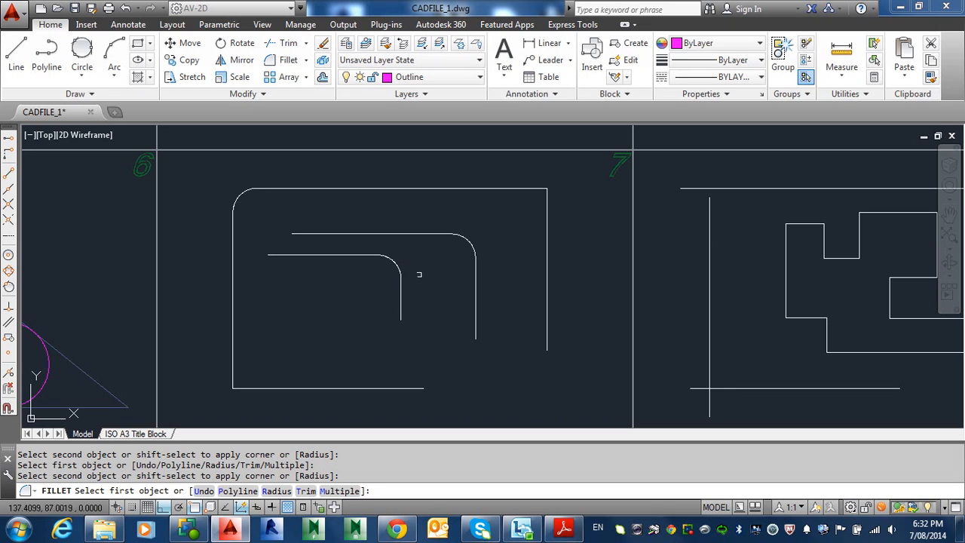
Fillet the open ends of the inner shape's parallel horizontal lines and parallel vertical lines in box 7 into semicircular ends.
{"action": "left_click", "coordinate": [282, 254]}
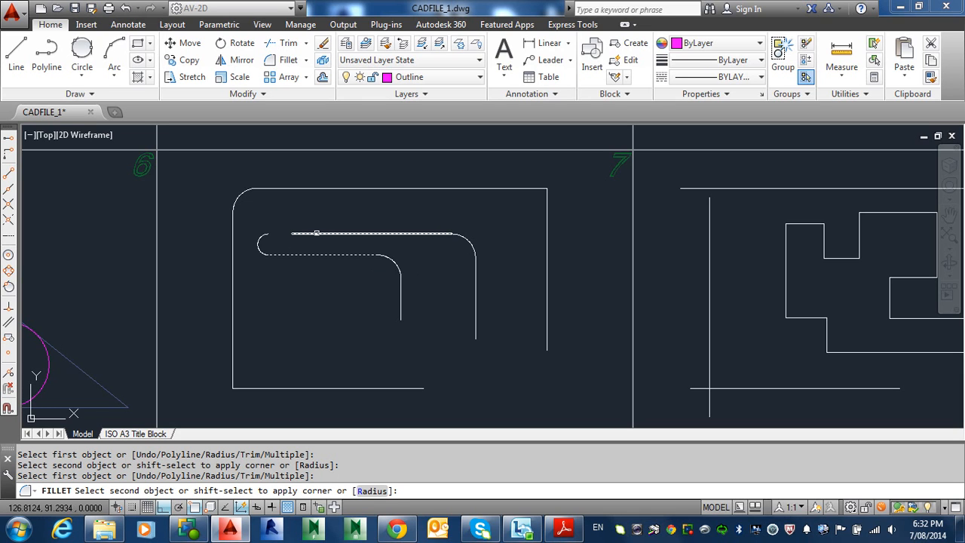
{"action": "left_click", "coordinate": [316, 233]}
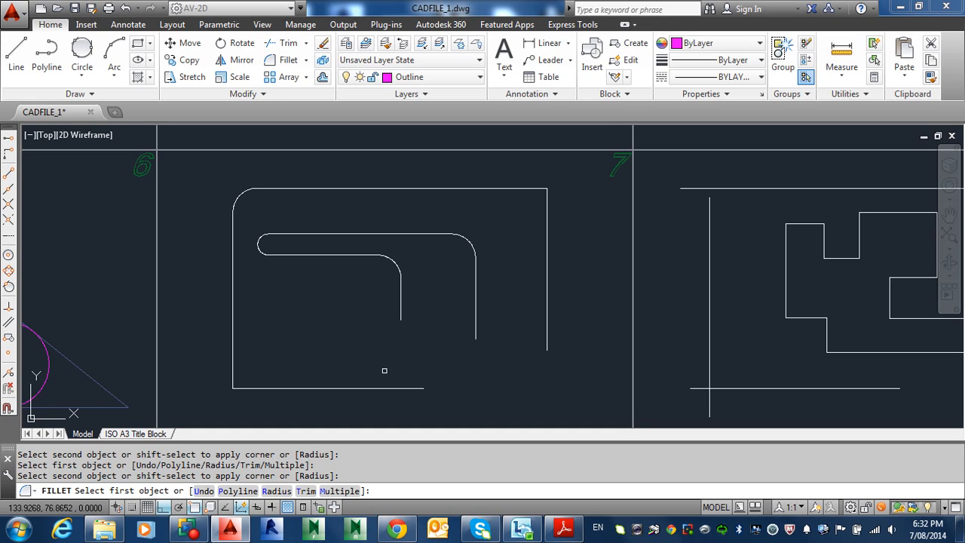
{"action": "left_click", "coordinate": [400, 309]}
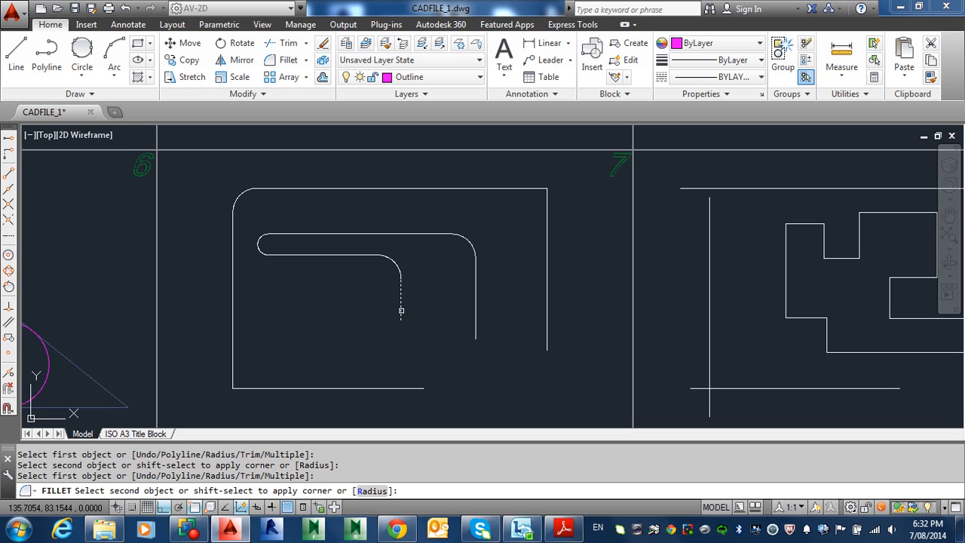
{"action": "left_click", "coordinate": [476, 310]}
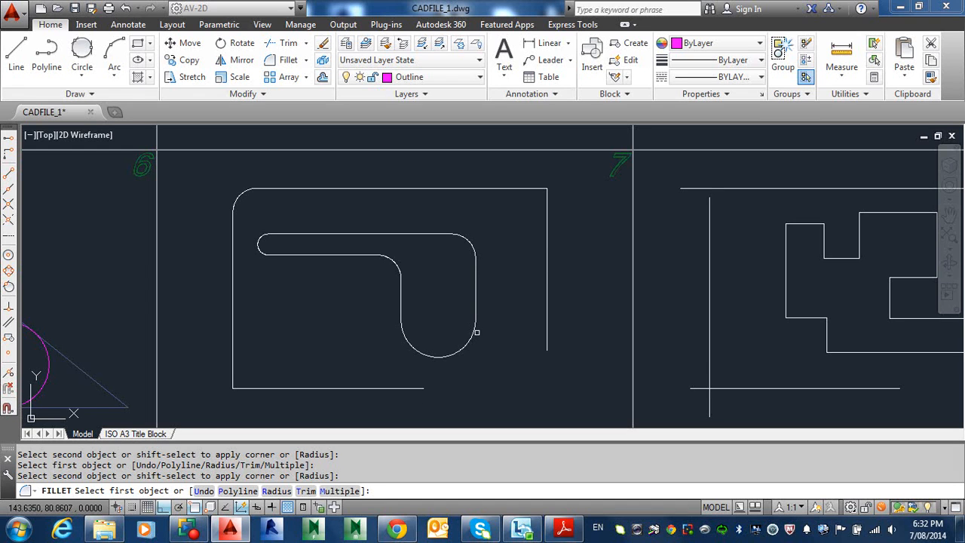
{"action": "left_click", "coordinate": [475, 332]}
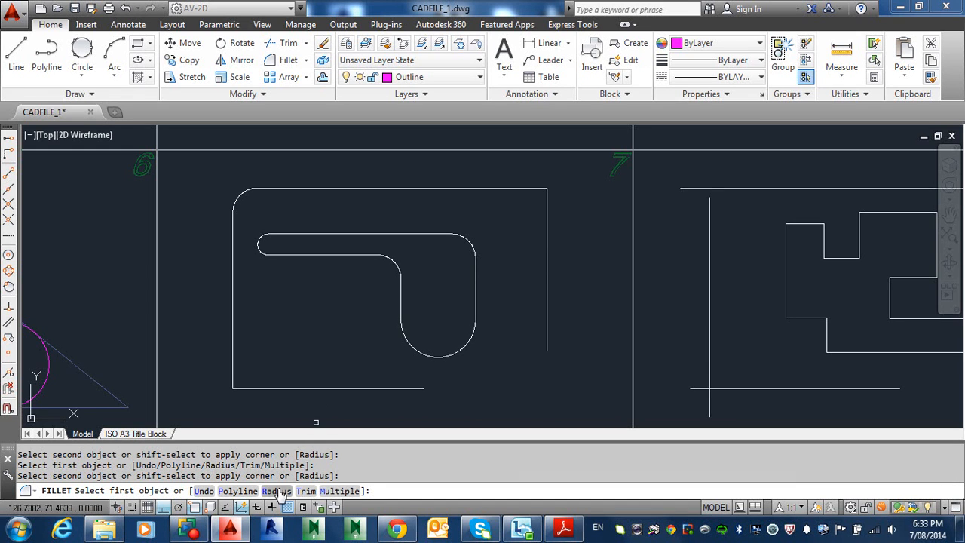
Set the fillet radius to 5 and round the corner between the upper horizontal and right vertical lines of the outer shape in box 7.
{"action": "left_click", "coordinate": [280, 489]}
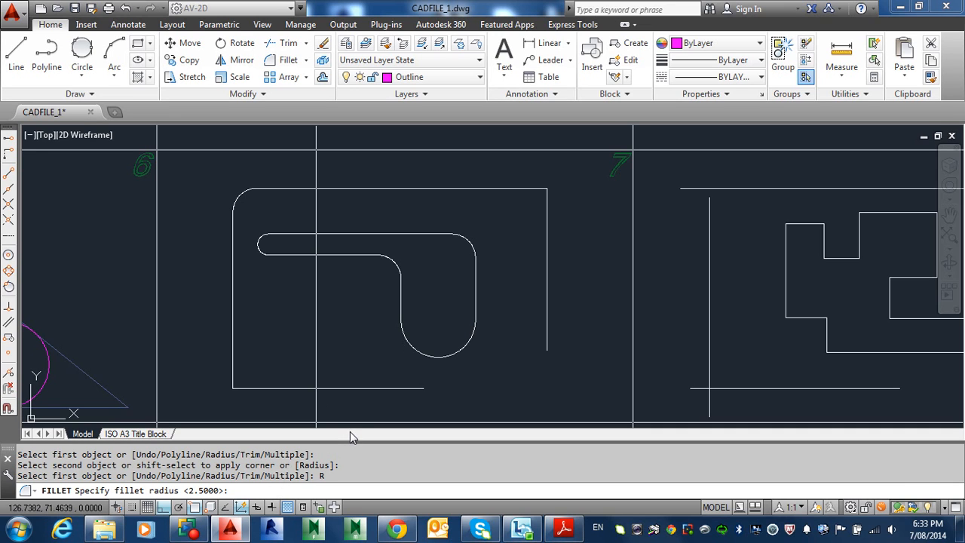
{"action": "type", "text": "5"}
{"action": "key", "text": "Return"}
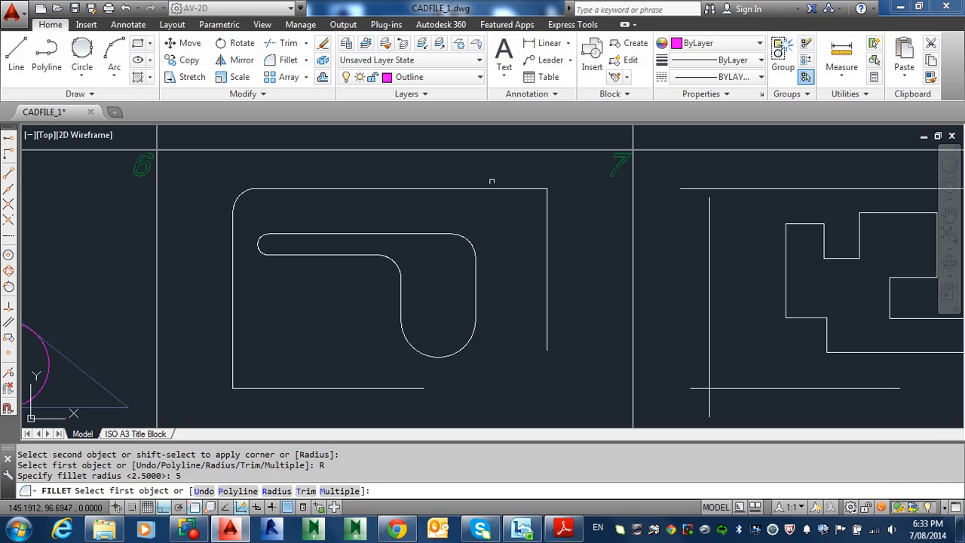
{"action": "left_click", "coordinate": [490, 189]}
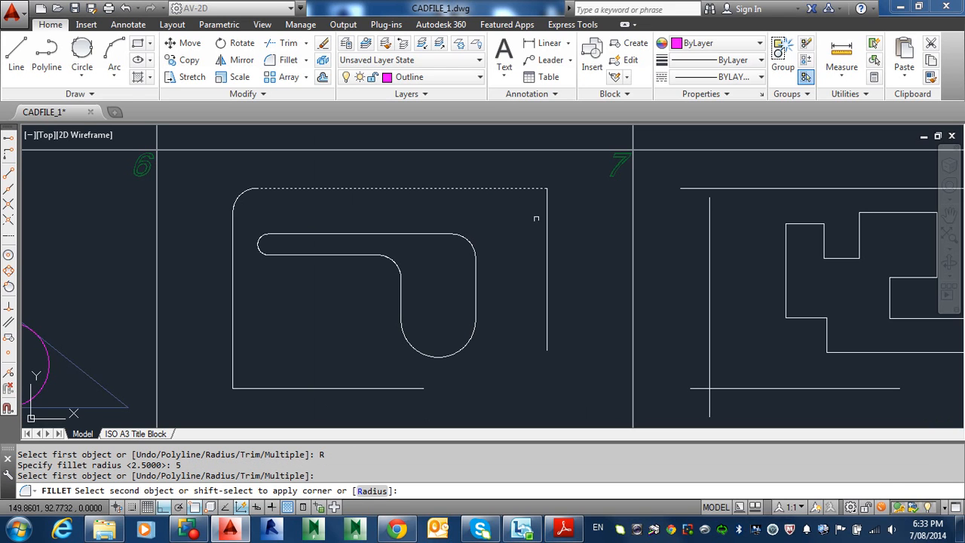
{"action": "left_click", "coordinate": [548, 261]}
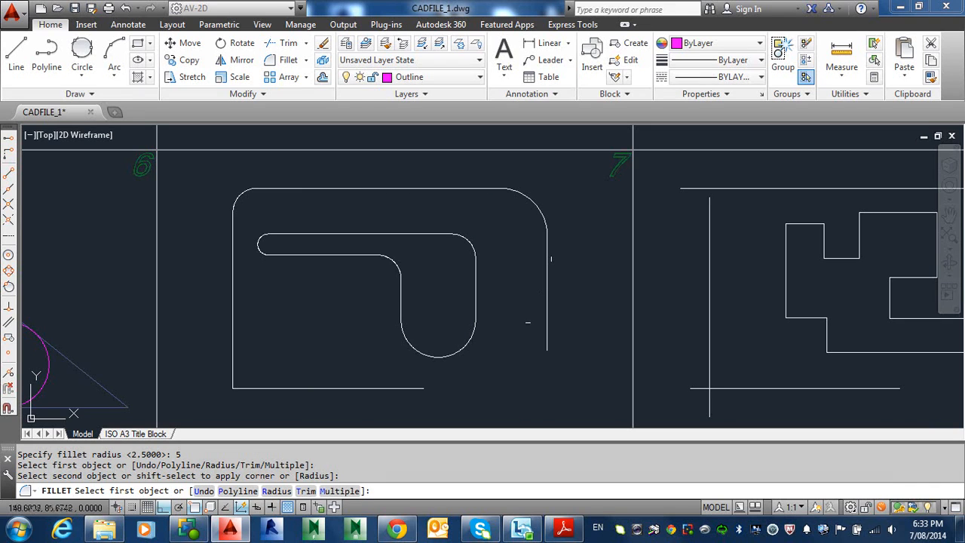
Set the fillet radius to 12 and round the corner between the lower horizontal and right vertical lines of the outer shape in box 7.
{"action": "left_click", "coordinate": [277, 491]}
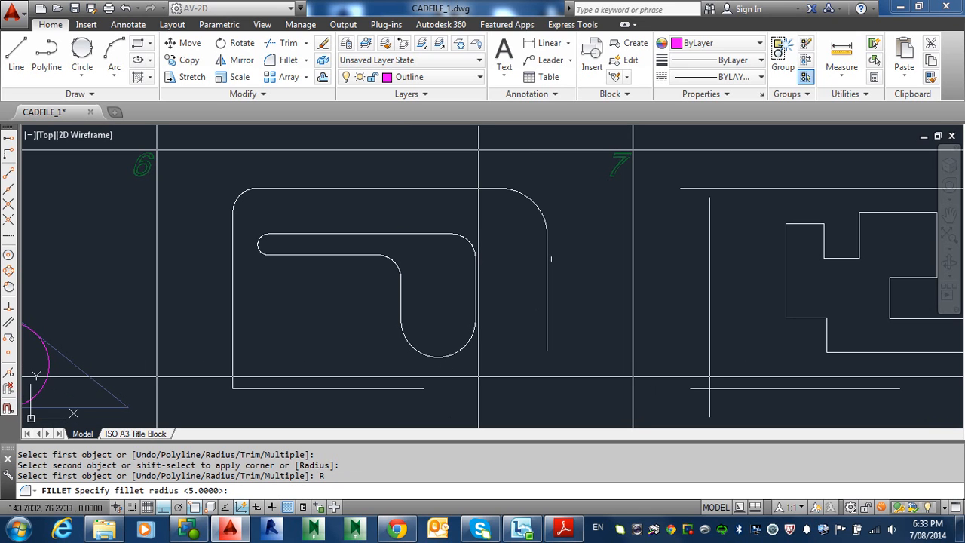
{"action": "type", "text": "12"}
{"action": "key", "text": "Return"}
{"action": "left_click", "coordinate": [369, 388]}
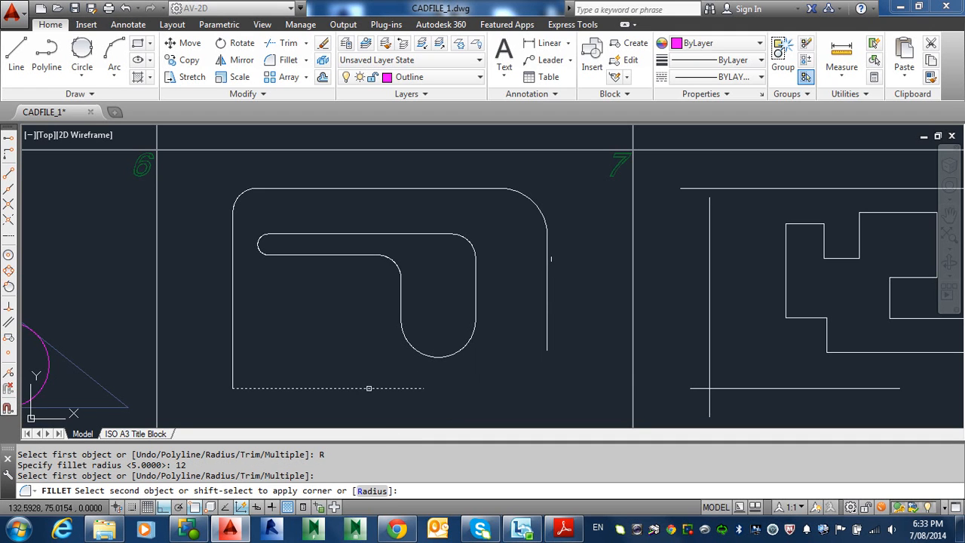
{"action": "left_click", "coordinate": [549, 264]}
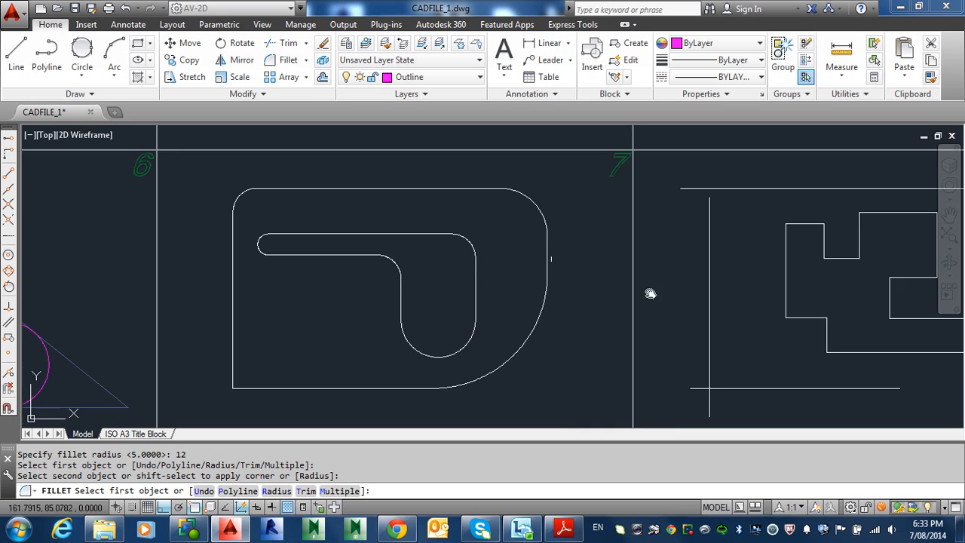
In the box right of box 7, join the left vertical and upper horizontal lines in a sharp corner, and fillet it with radius 12.
{"action": "middle_click_drag", "start_coordinate": [651, 293], "coordinate": [575, 316]}
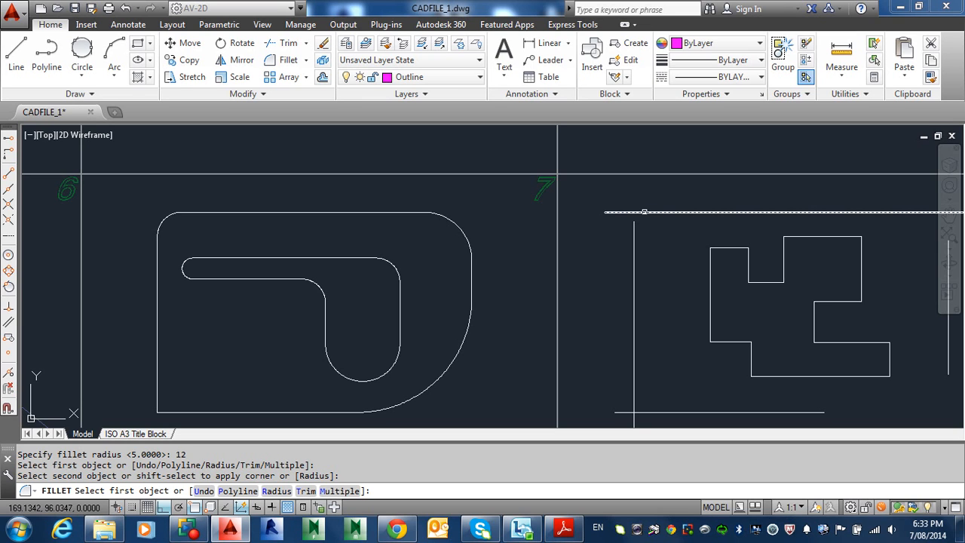
{"action": "left_click", "coordinate": [634, 280]}
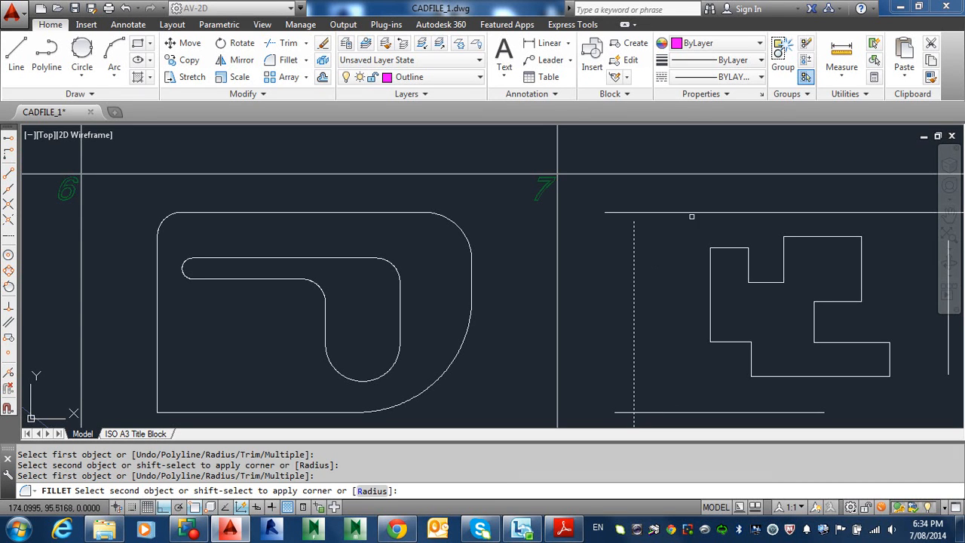
{"action": "left_click", "coordinate": [694, 212]}
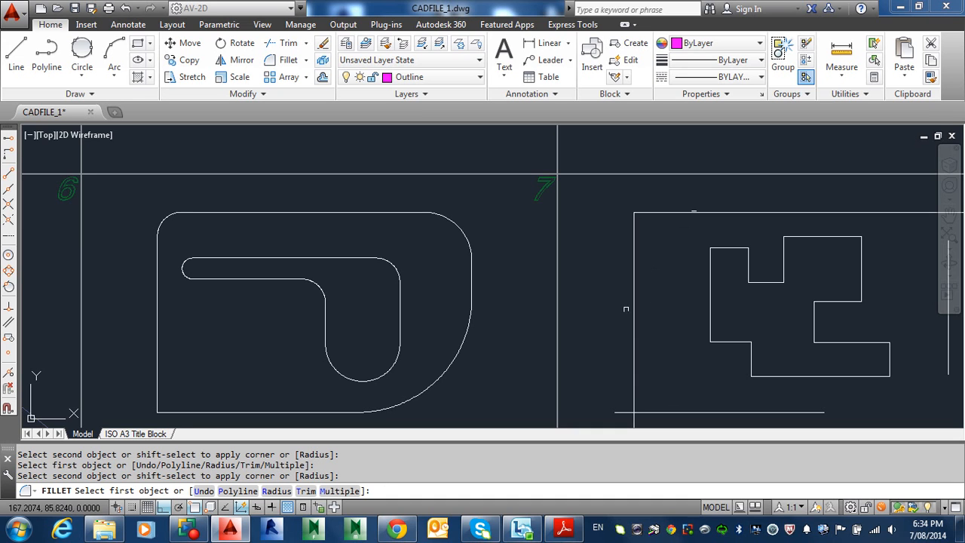
{"action": "left_click", "coordinate": [633, 305]}
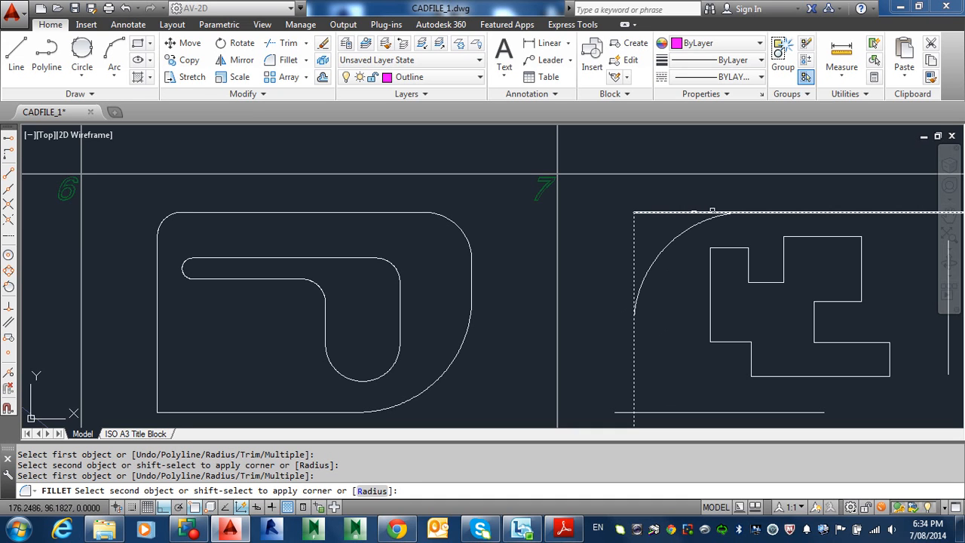
{"action": "left_click", "coordinate": [766, 214]}
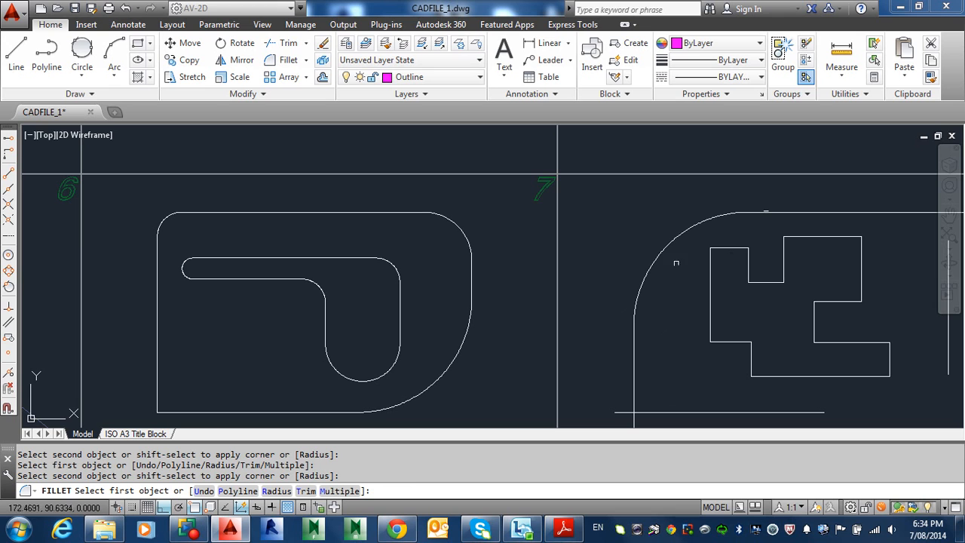
Extend the lower horizontal and right vertical lines of box 7's outer shape to a sharp corner using Fillet's apply-corner selection.
{"action": "left_click", "coordinate": [325, 411]}
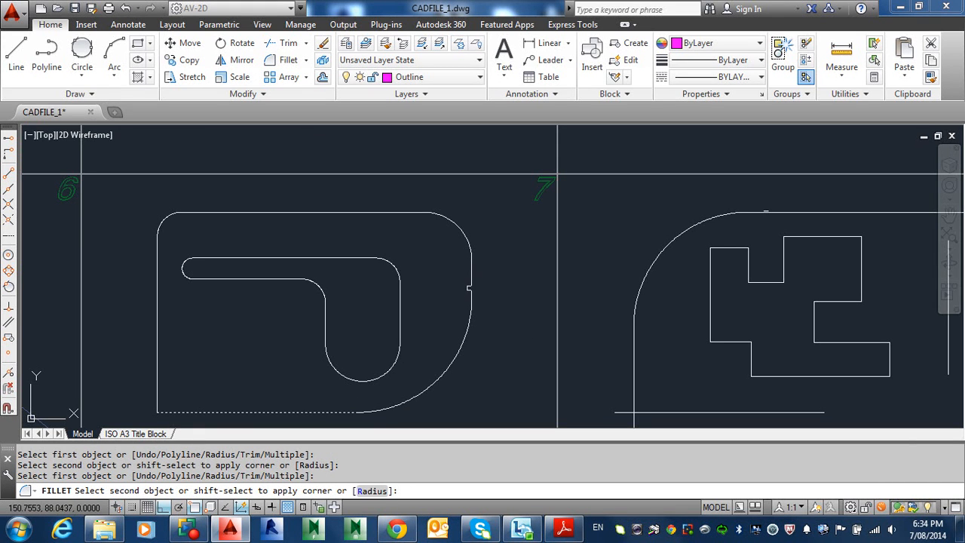
{"action": "left_click", "coordinate": [469, 287], "text": "shift"}
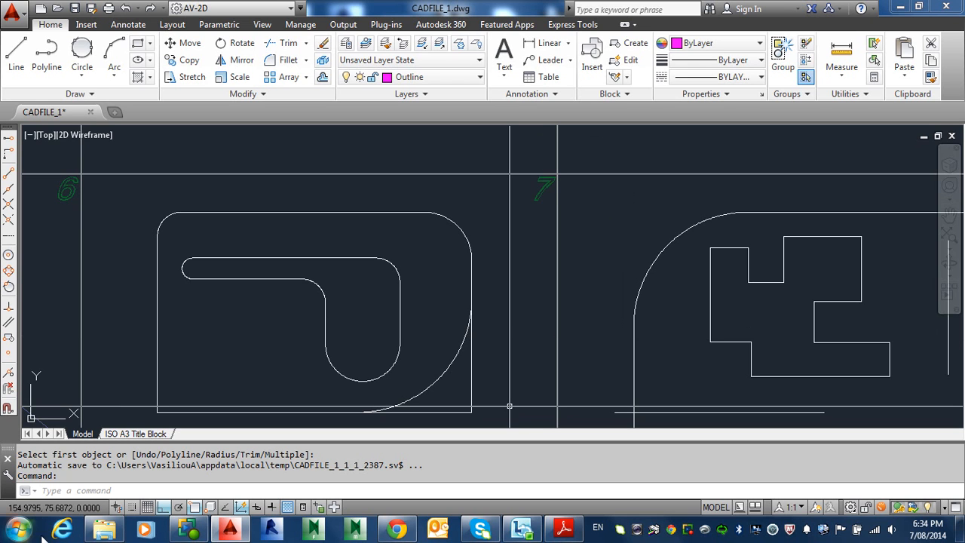
{"action": "left_click", "coordinate": [181, 531]}
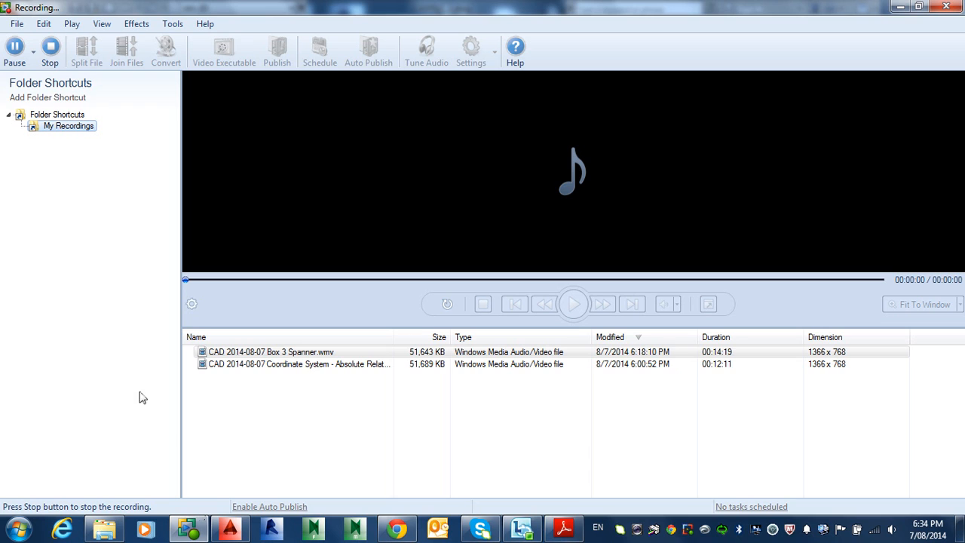